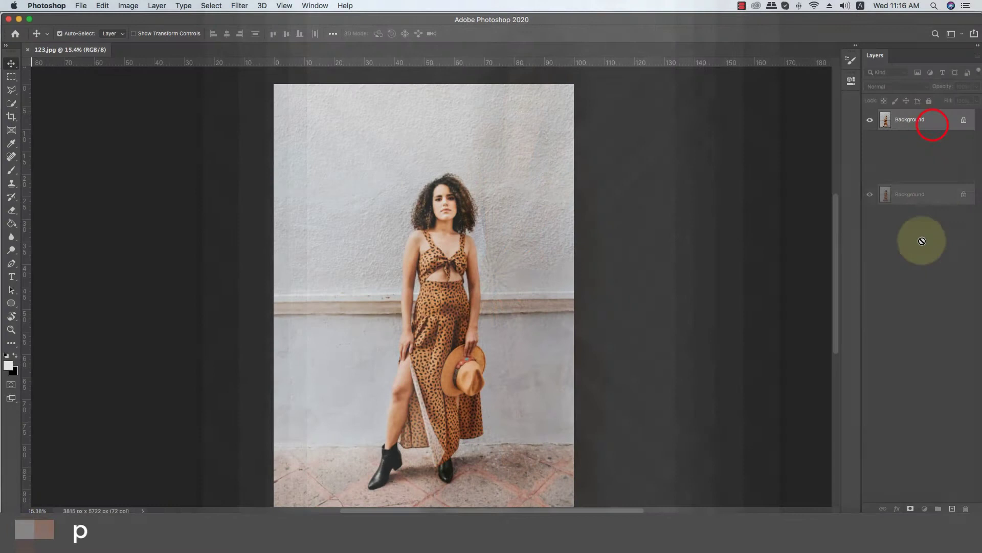
- Duplicate 123.jpg's Background layer into a 'Background copy' layer
left_click_drag(922, 241, 952, 509)
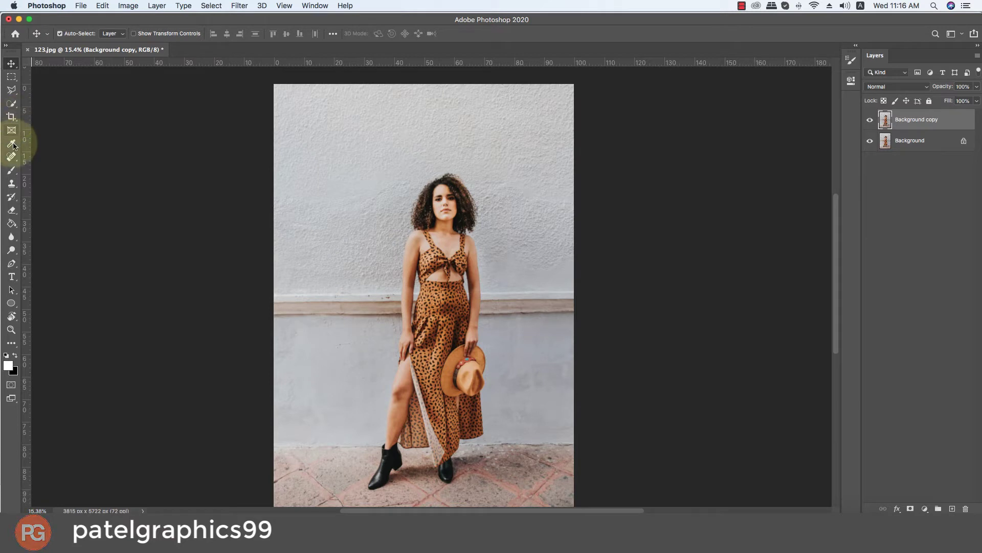
- With Quick Selection, select the woman's hair, head and upper left arm
left_click(12, 107)
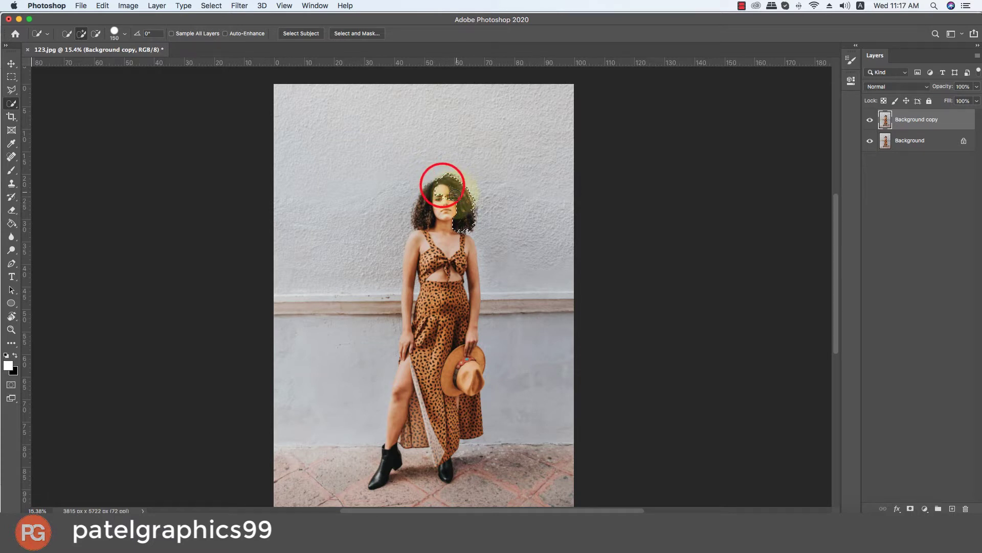
mouse_move(454, 195)
left_mouse_down()
mouse_move(426, 229)
mouse_move(455, 253)
mouse_move(425, 391)
left_mouse_up()
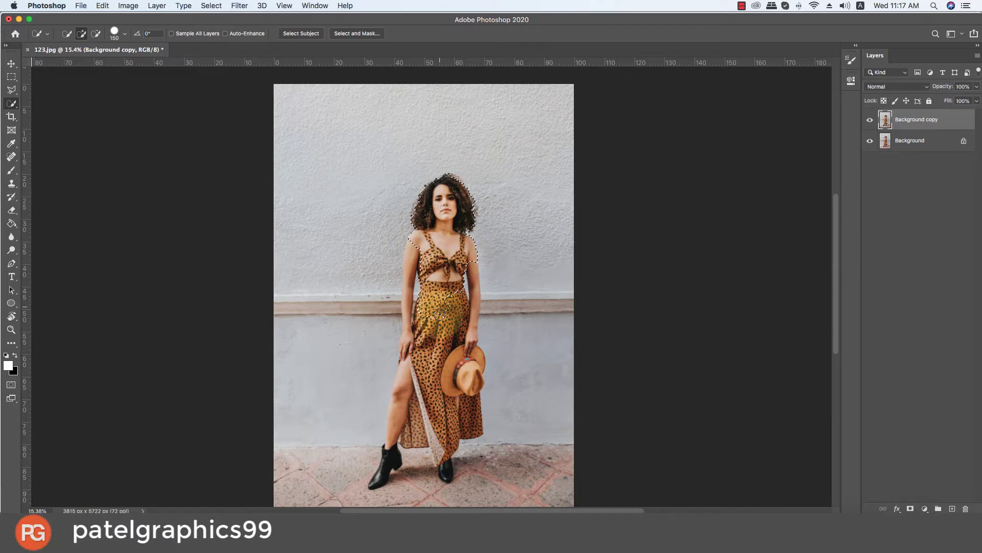
scroll(415, 335, "up", 3)
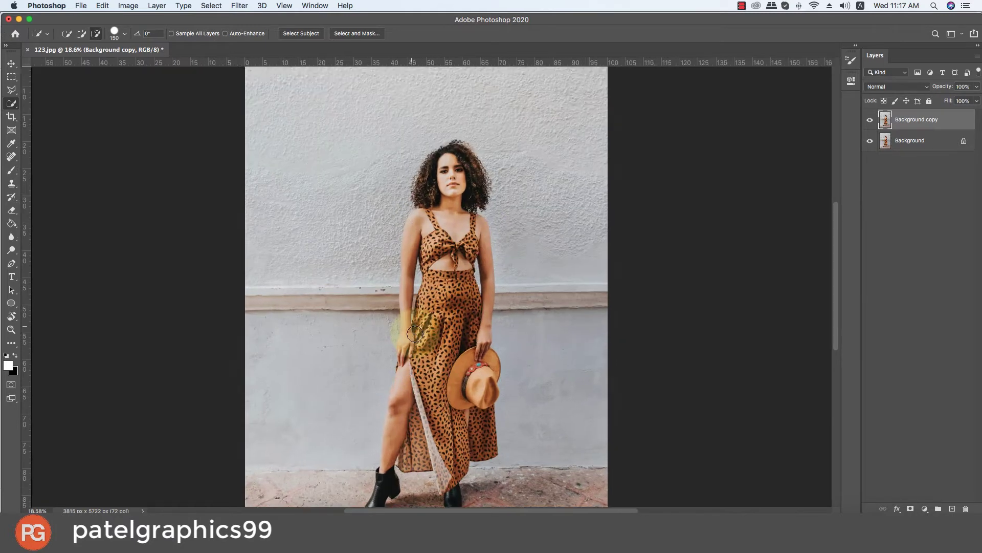
key("bracketleft")
key("bracketleft")
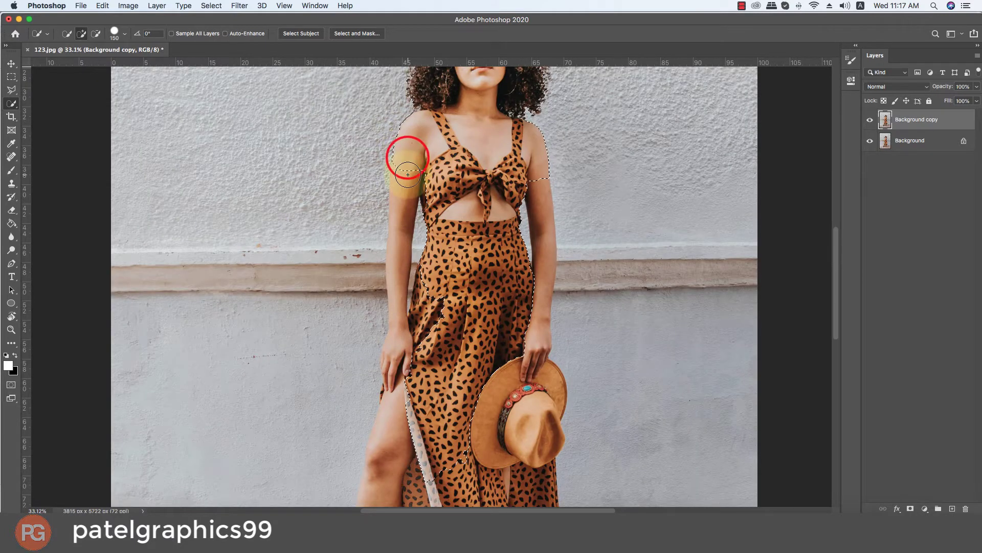
mouse_move(405, 153)
left_mouse_down()
mouse_move(394, 164)
mouse_move(405, 174)
mouse_move(392, 313)
left_mouse_up()
- Extend the selection over her left hand with a smaller brush, then set Subtract from selection
key("bracketleft")
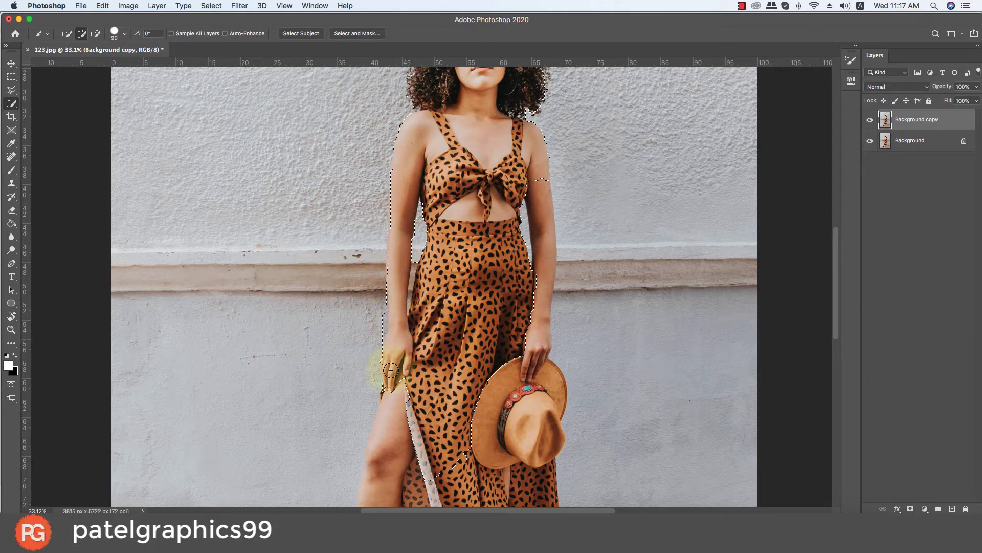
left_click_drag(391, 369, 390, 379)
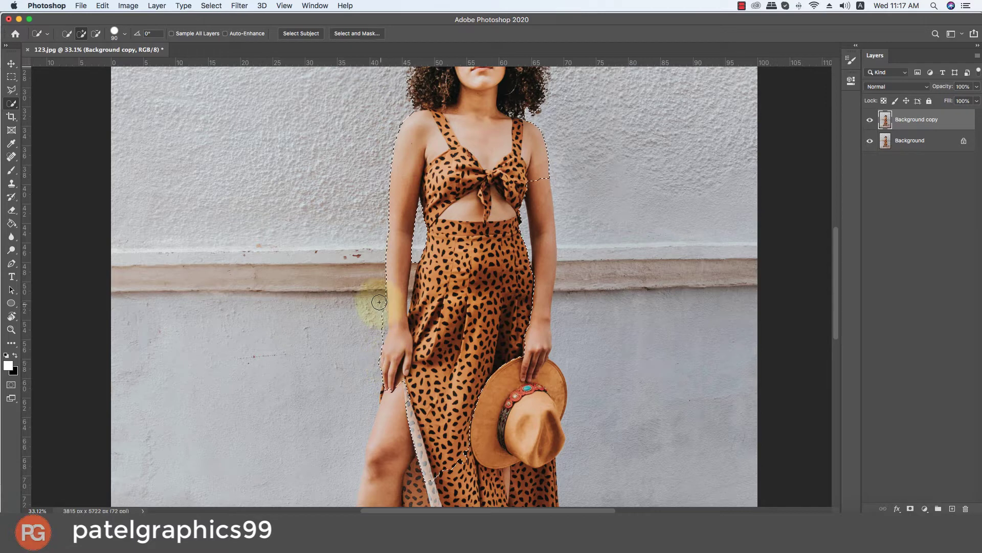
left_click(96, 33)
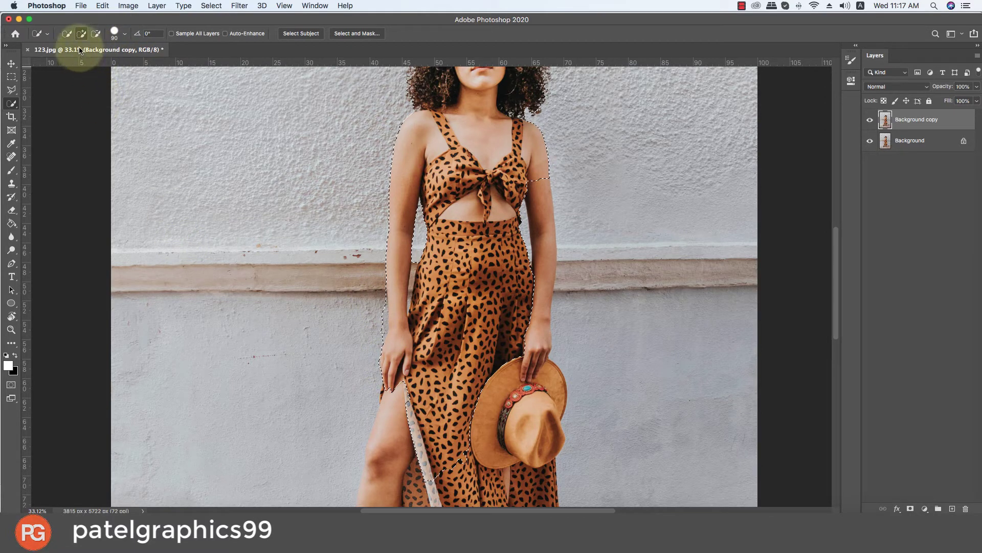
left_click(97, 37)
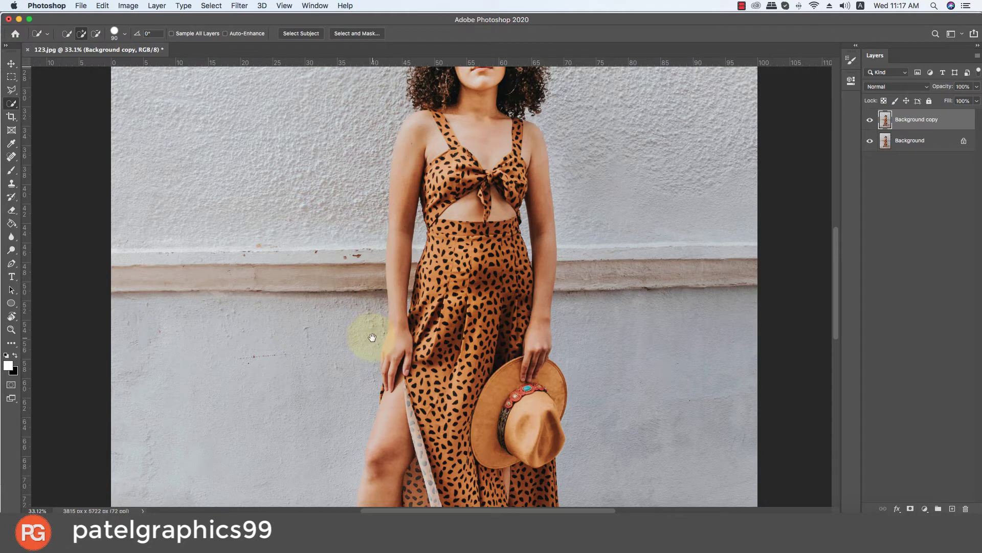
- Add the hand, thigh, knee and shin down to the boot, undoing one bad stroke
left_click_drag(372, 337, 409, 204)
left_click(426, 257)
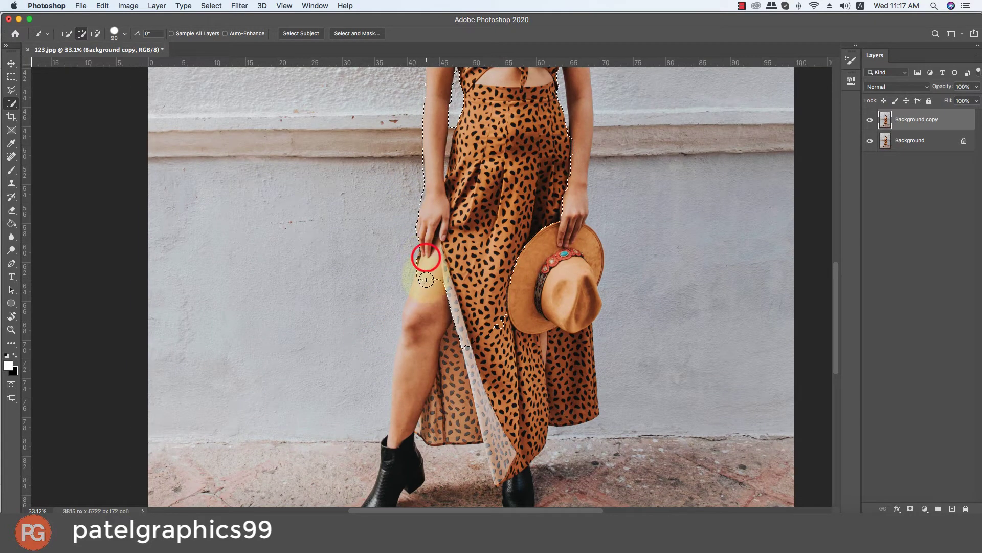
left_click_drag(426, 279, 388, 428)
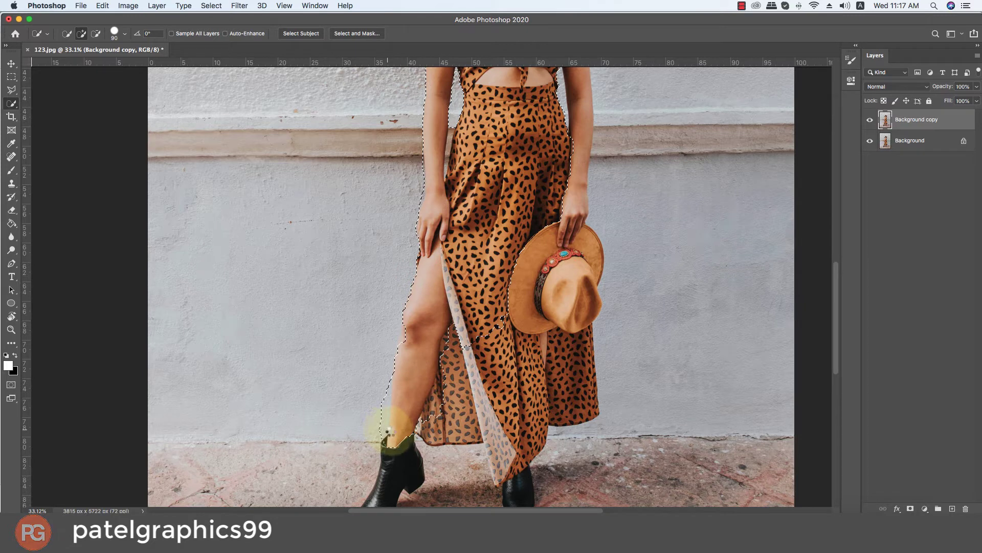
key("super+z")
left_click_drag(436, 258, 413, 394)
scroll(415, 333, "down", 5)
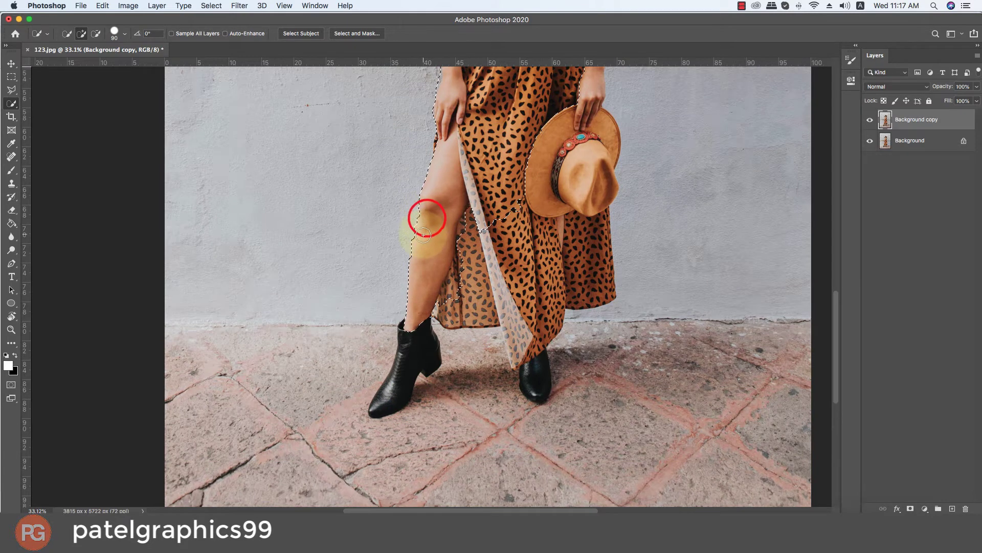
left_click_drag(424, 235, 408, 326)
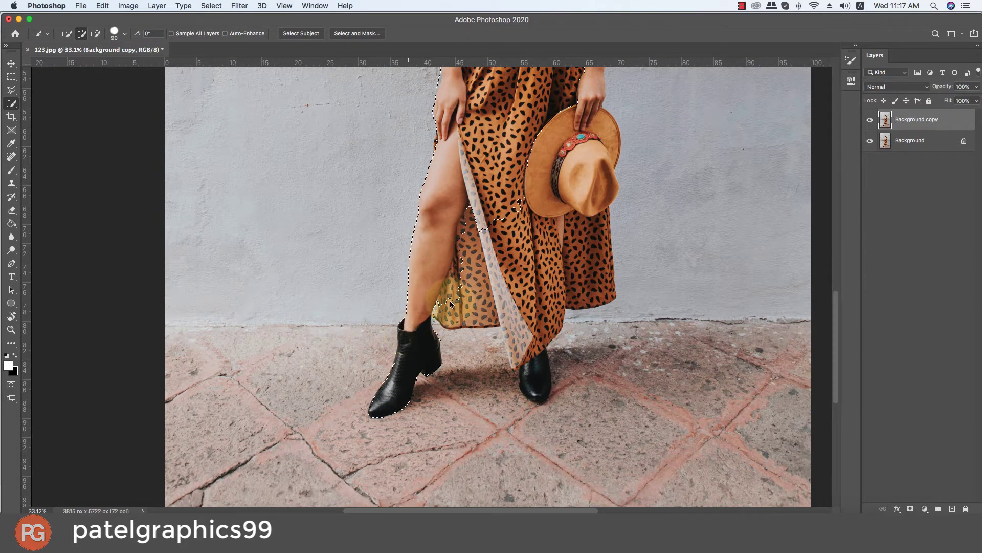
- Add the lower dress panels, the boot tops and the ground between the boots
scroll(409, 335, "up", 3)
scroll(408, 335, "right", 3)
left_click_drag(369, 392, 507, 360)
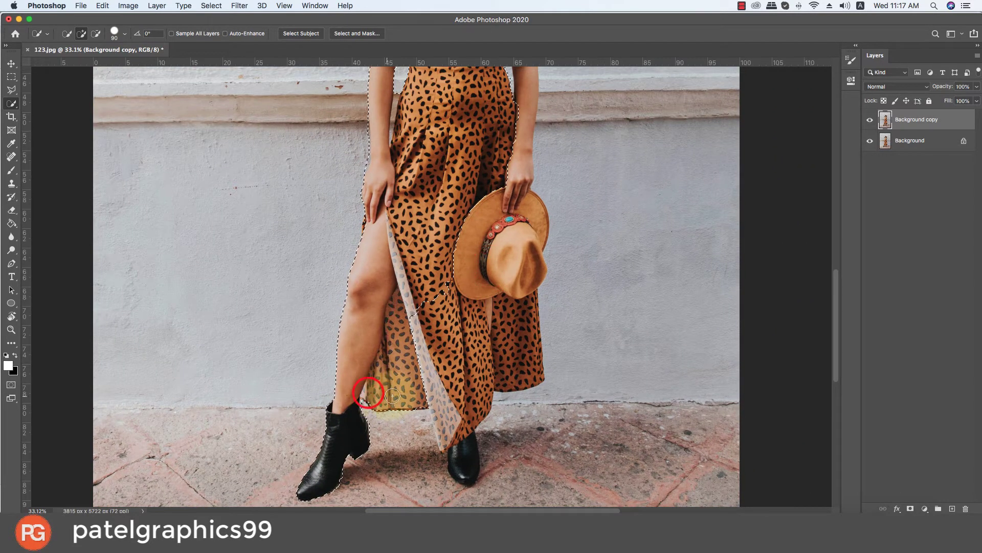
left_click_drag(442, 422, 455, 440)
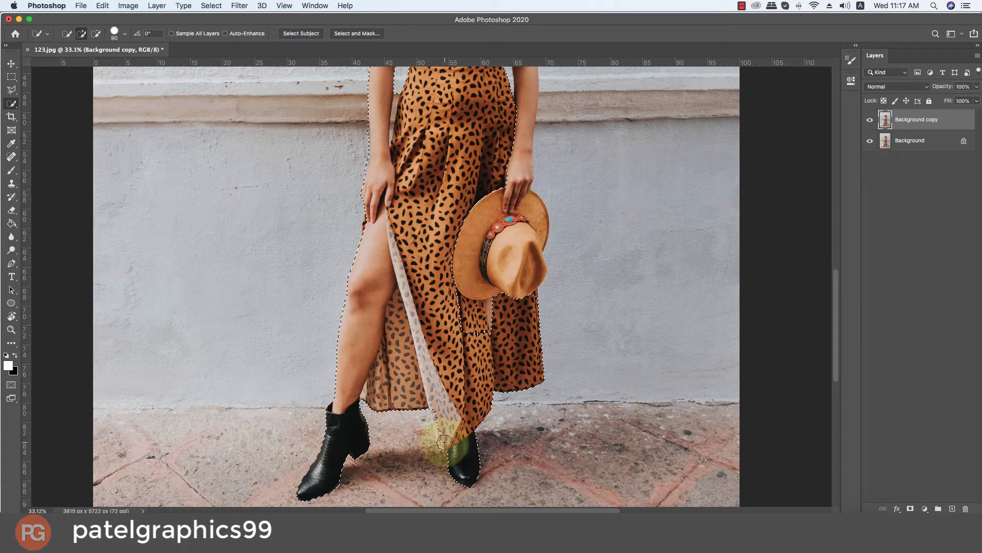
mouse_move(439, 439)
left_mouse_down()
mouse_move(436, 409)
mouse_move(397, 452)
left_mouse_up()
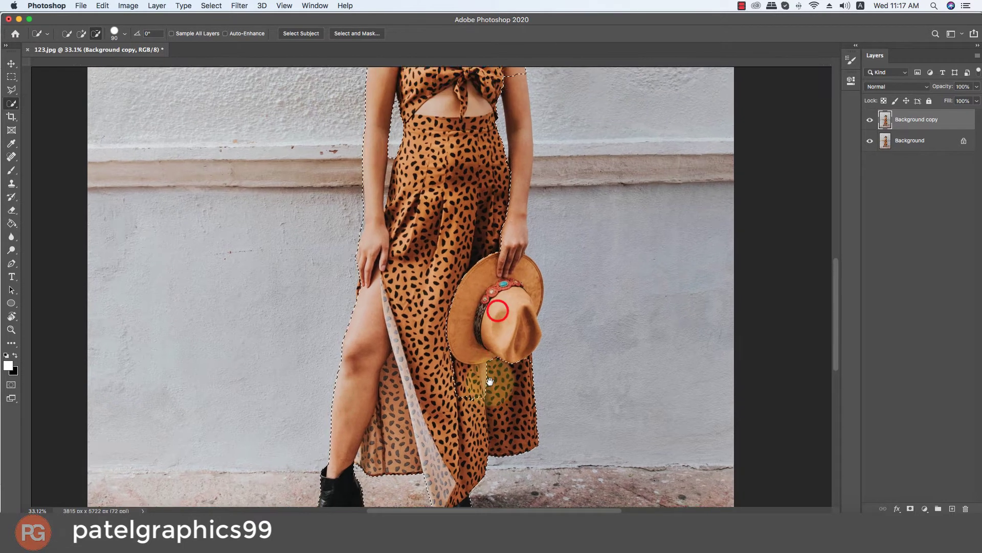
- Add the right arm down to the hand to the selection
scroll(483, 329, "up", 5)
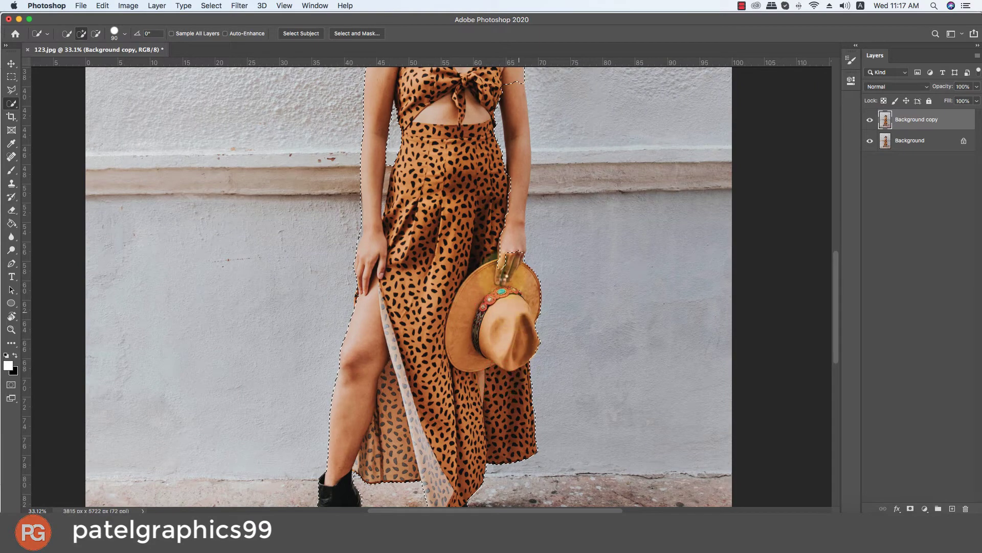
left_click_drag(503, 258, 467, 378)
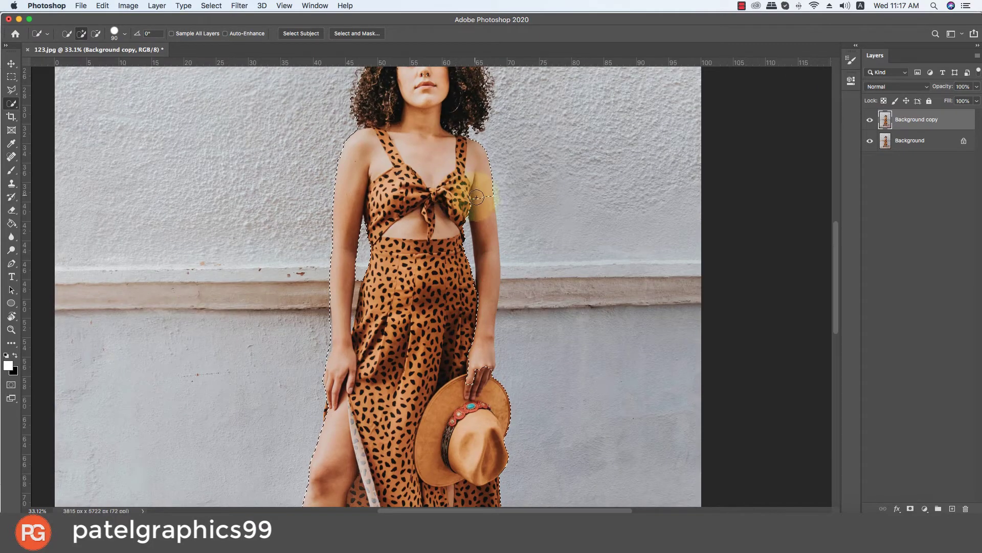
mouse_move(477, 199)
left_mouse_down()
mouse_move(485, 228)
mouse_move(460, 165)
mouse_move(452, 196)
mouse_move(407, 258)
left_mouse_up()
scroll(460, 164, "up", 5)
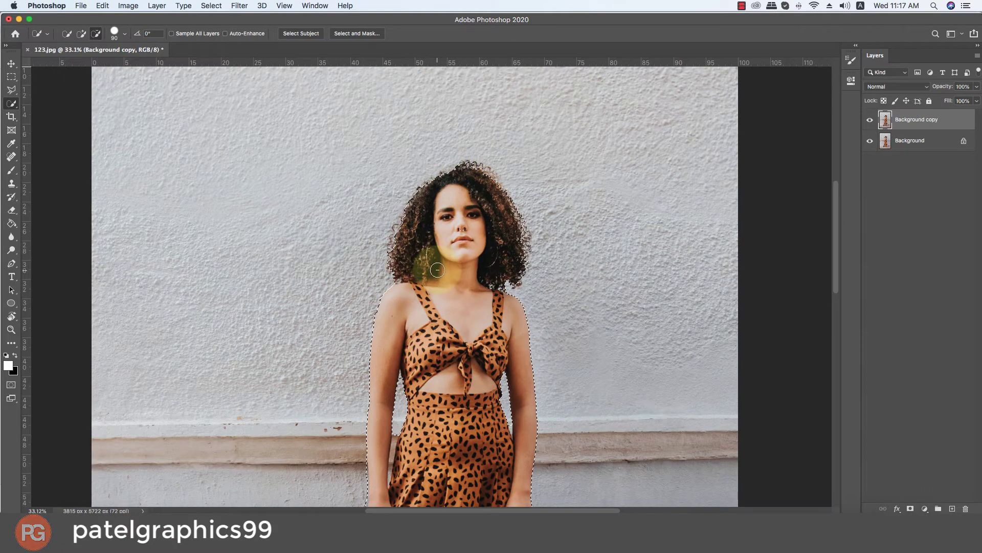
scroll(406, 259, "down", 3)
- Extend the selection over the face, waist and hand
left_click_drag(417, 353, 429, 354)
scroll(394, 405, "up", 3)
scroll(378, 464, "up", 5)
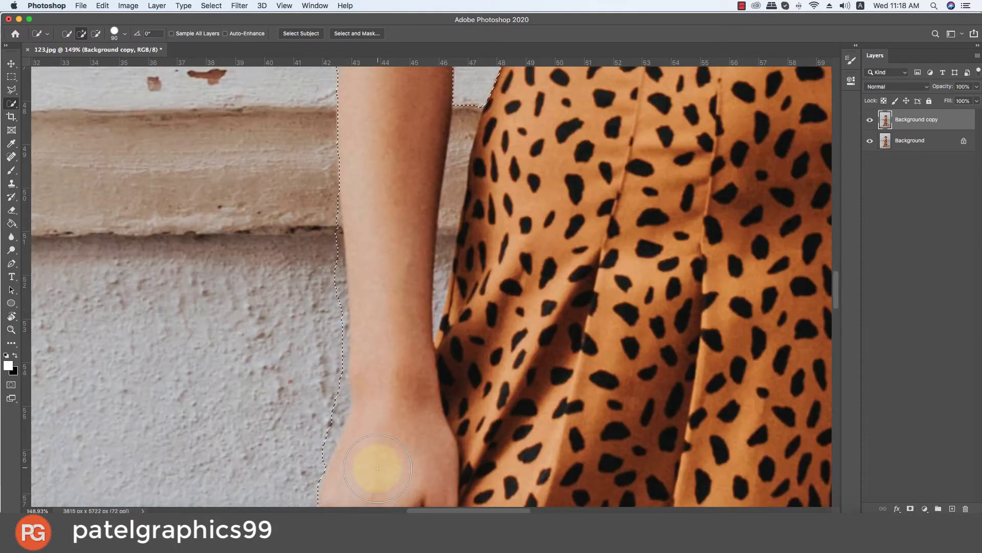
scroll(377, 464, "down", 3)
mouse_move(450, 140)
left_mouse_down()
mouse_move(417, 217)
mouse_move(450, 208)
left_mouse_up()
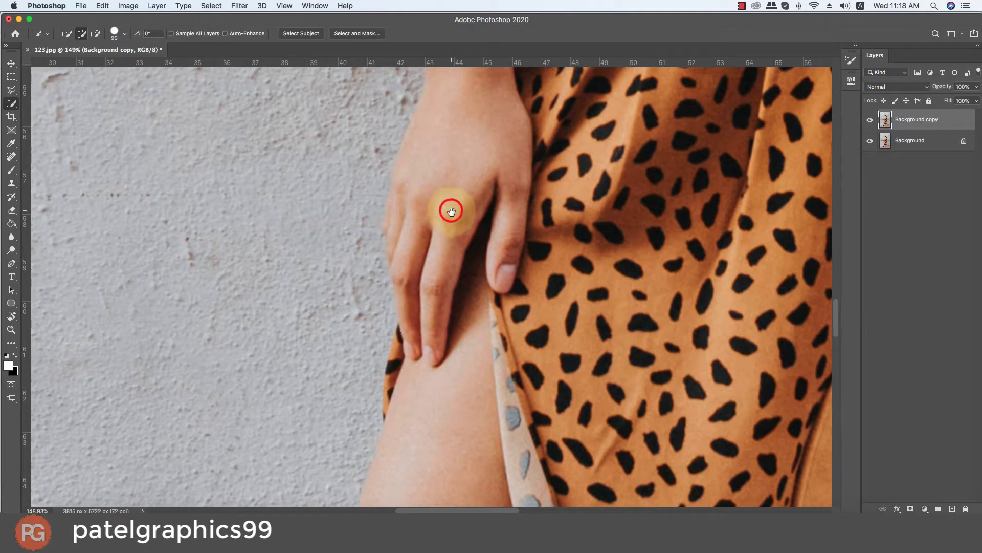
scroll(450, 208, "down", 3)
left_click_drag(438, 279, 428, 308)
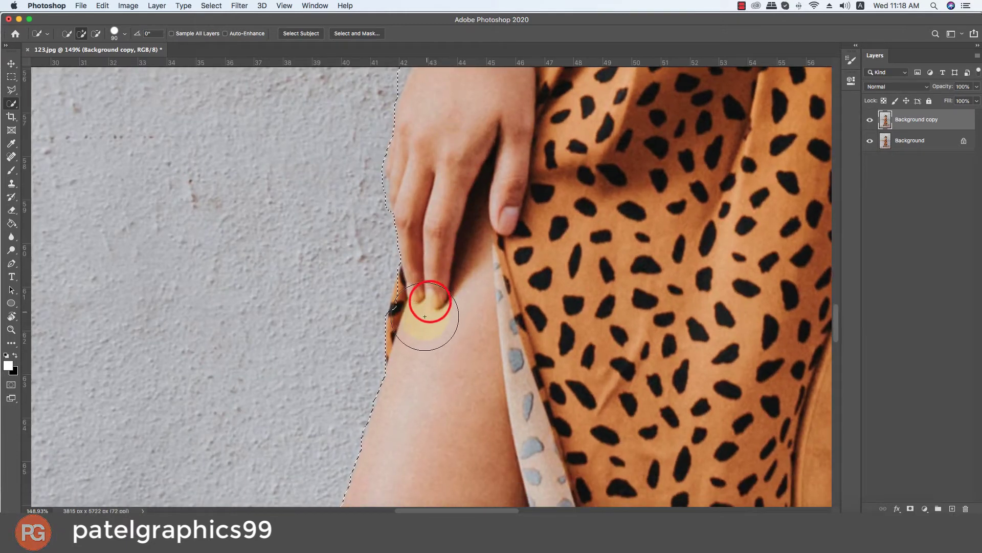
- With a smaller brush, refine the dress edge and the gap between arm and dress
left_click_drag(478, 205, 416, 340)
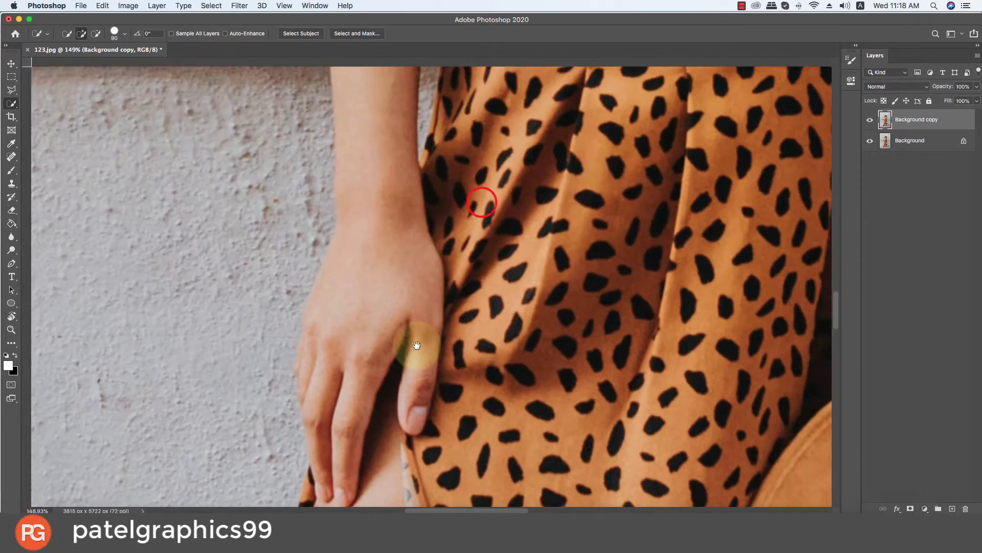
left_click_drag(449, 239, 468, 342)
key("bracketleft")
left_click_drag(449, 241, 390, 324)
key("bracketleft")
key("bracketleft")
key("bracketleft")
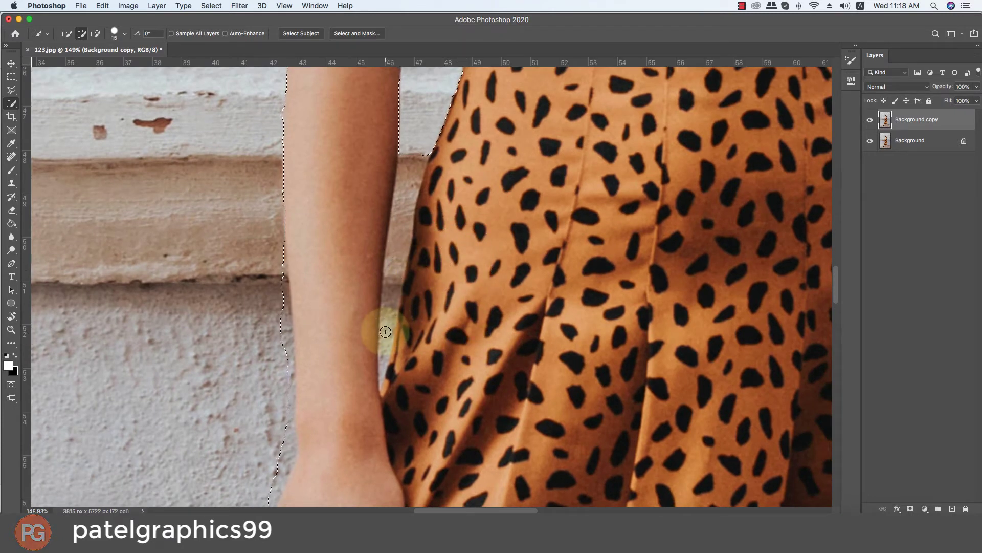
mouse_move(394, 280)
left_mouse_down()
mouse_move(416, 170)
mouse_move(389, 287)
left_mouse_up()
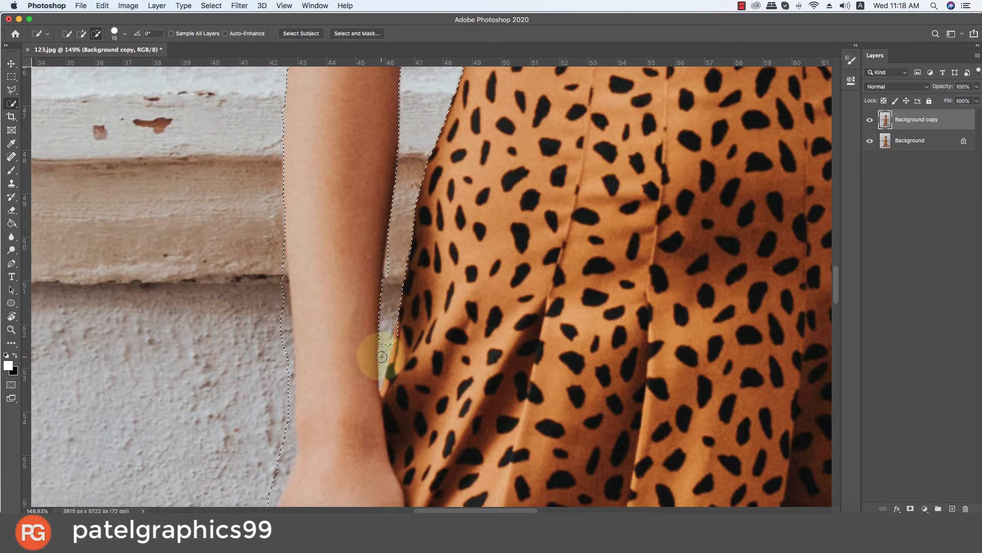
left_click_drag(377, 381, 398, 358)
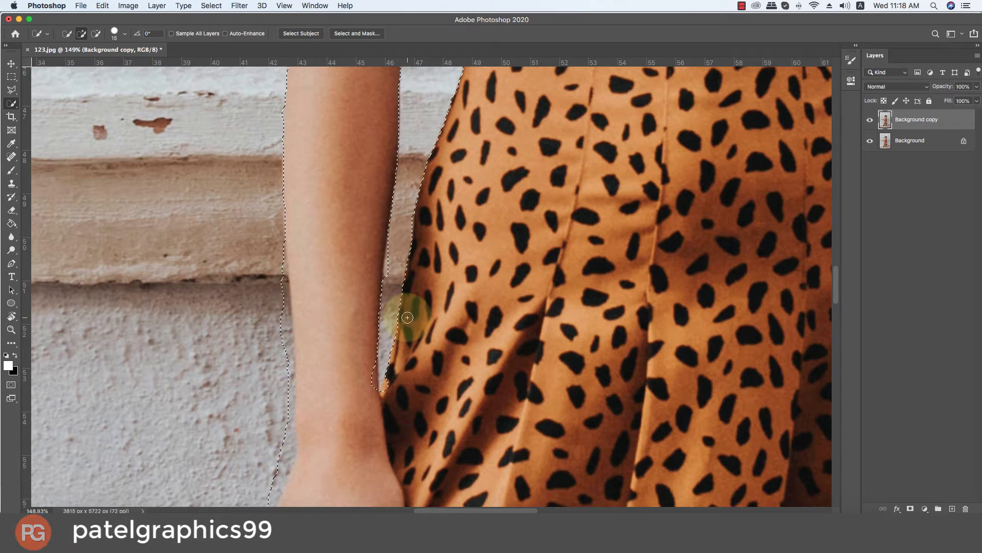
left_click_drag(407, 317, 384, 362)
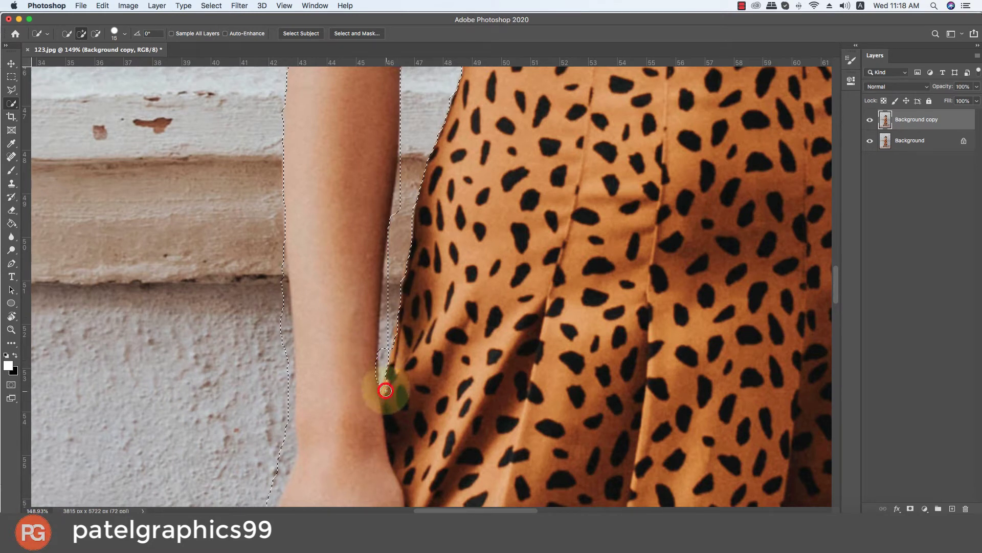
- Subtract the wall in the armpit gap from the selection, undoing one misstep
scroll(410, 256, "down", 5)
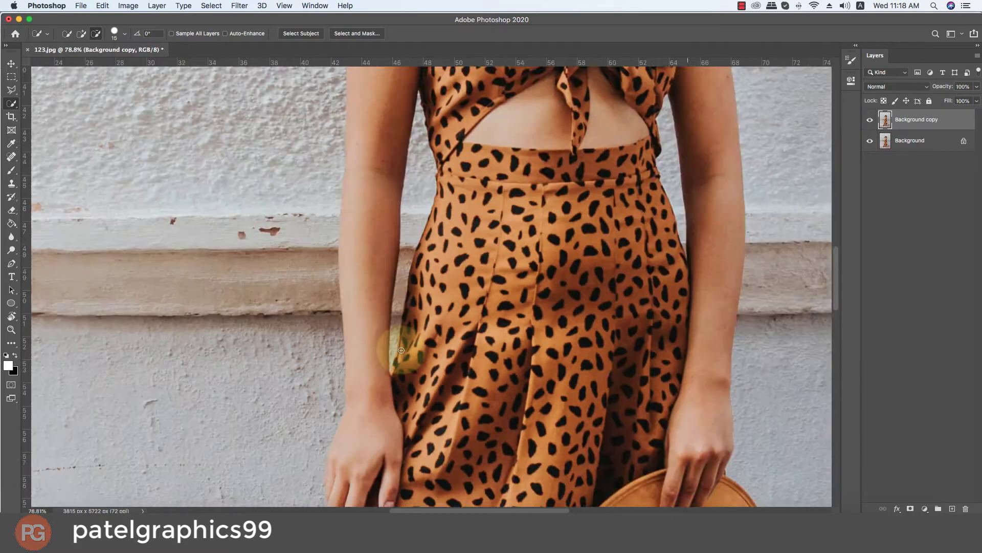
scroll(423, 101, "up", 3)
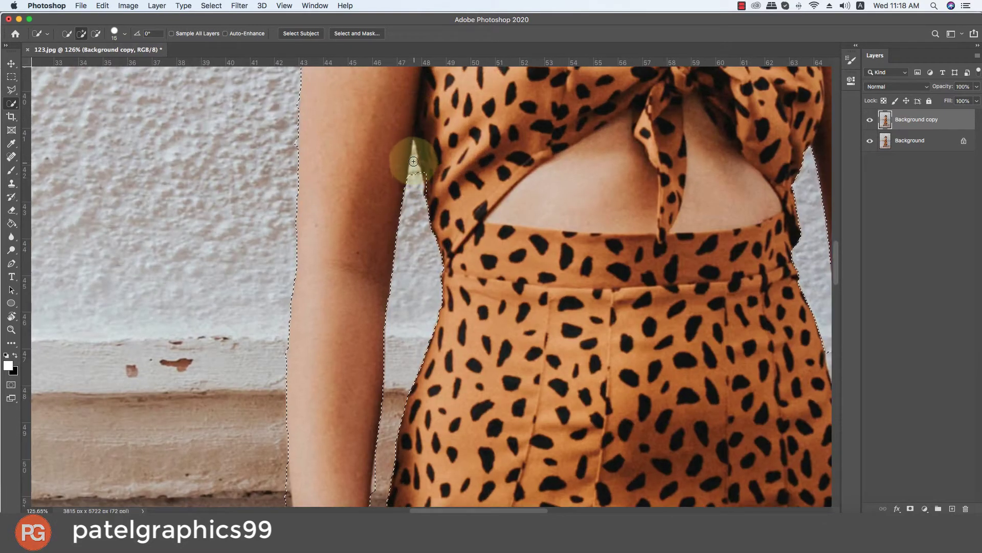
left_click(414, 155, "alt")
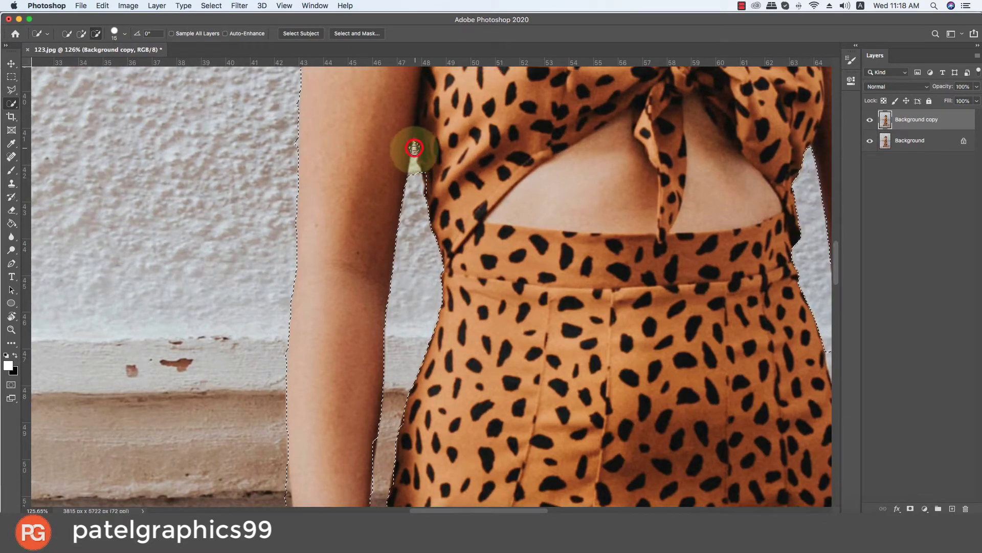
left_click_drag(415, 148, 413, 175)
left_click(418, 123)
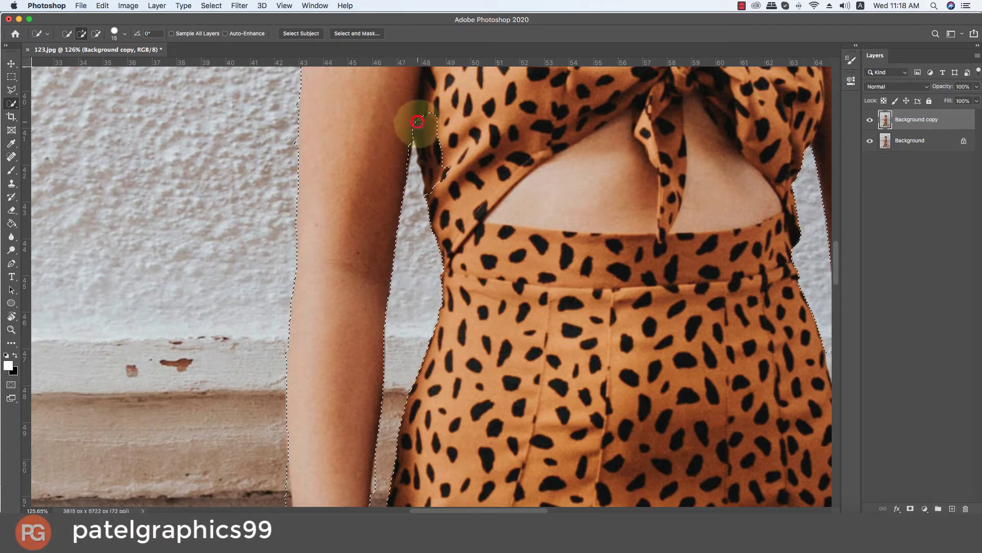
key("super+z")
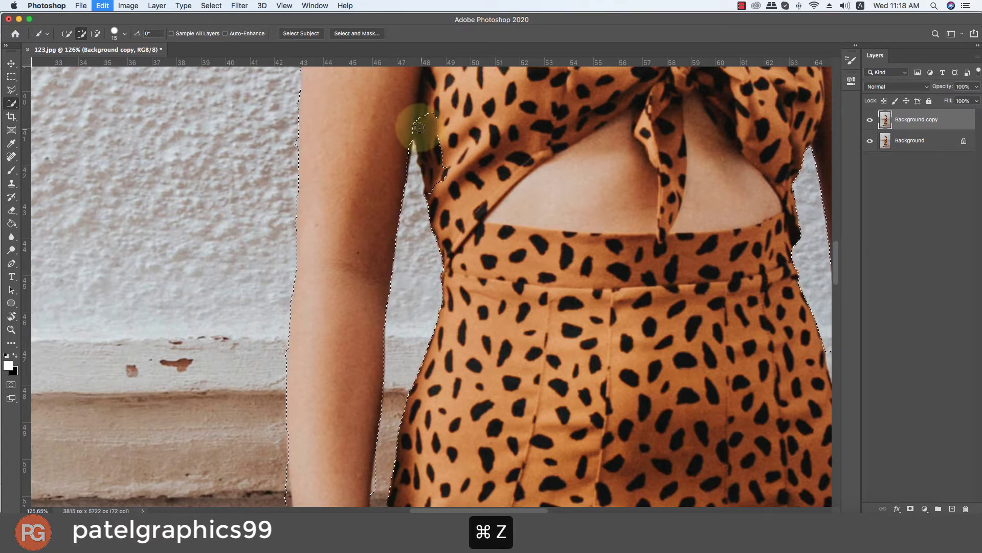
left_click(418, 126, "alt")
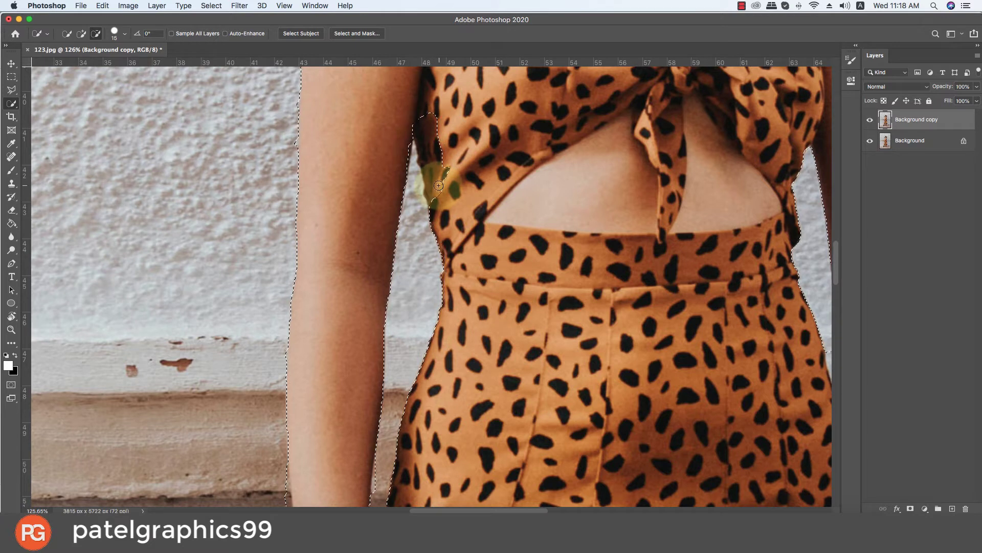
- Cut the wall between the other arm and dress out and restore the dress notch
left_click_drag(440, 187, 428, 146)
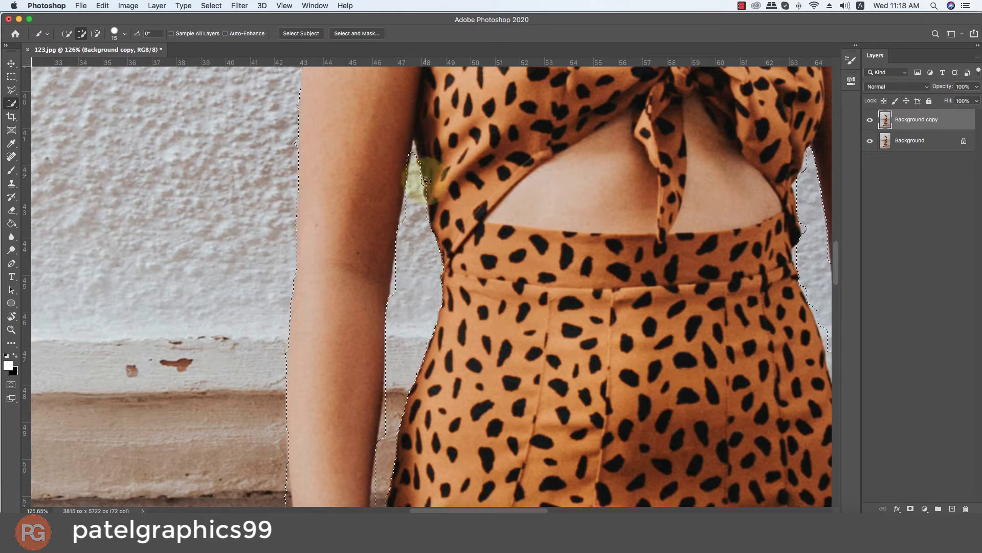
scroll(424, 173, "down", 3)
scroll(424, 173, "down", 3)
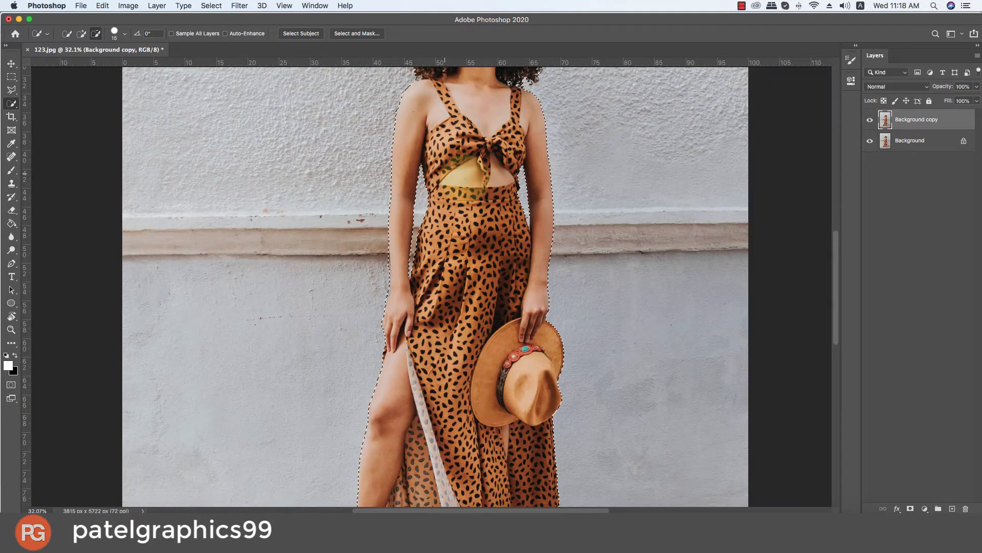
scroll(529, 226, "up", 5)
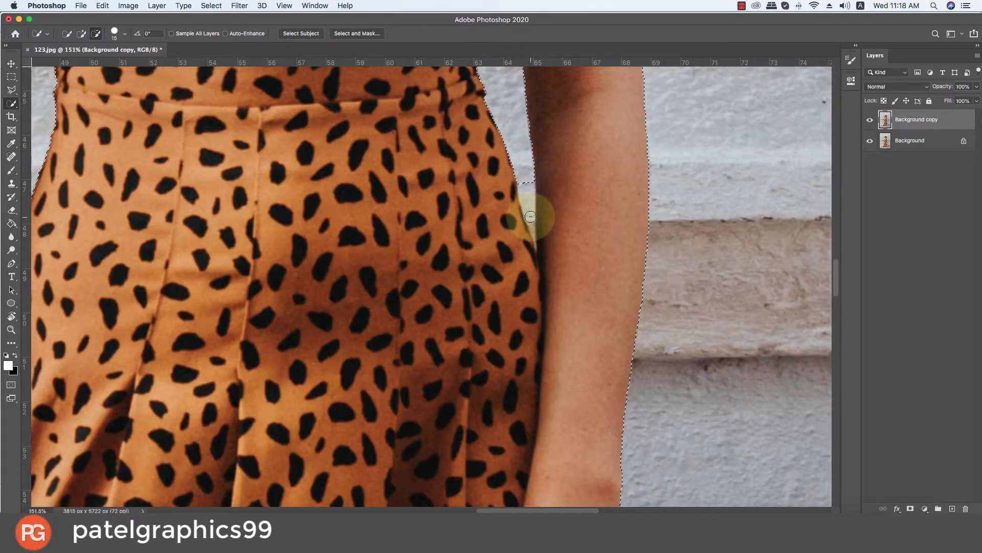
left_click_drag(530, 216, 532, 240)
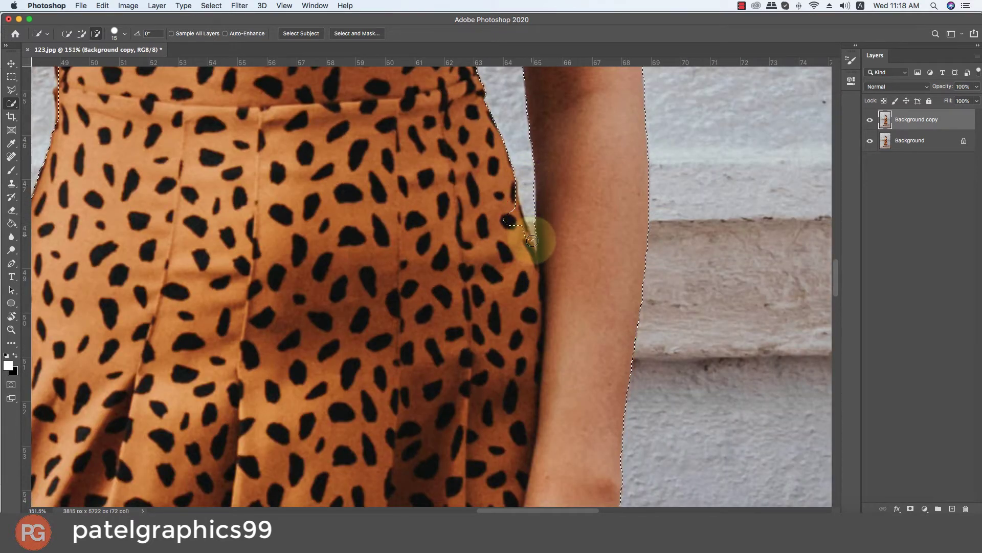
left_click(512, 203)
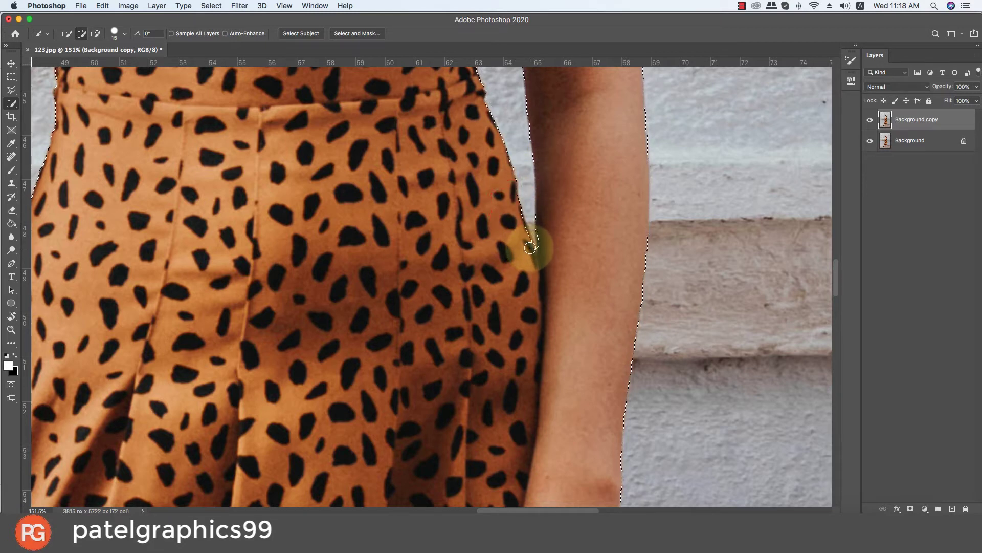
scroll(527, 246, "down", 5, "alt")
- Zoom to the head and add curls at the top right, left and right sides of the hair
scroll(519, 231, "down", 2, "alt")
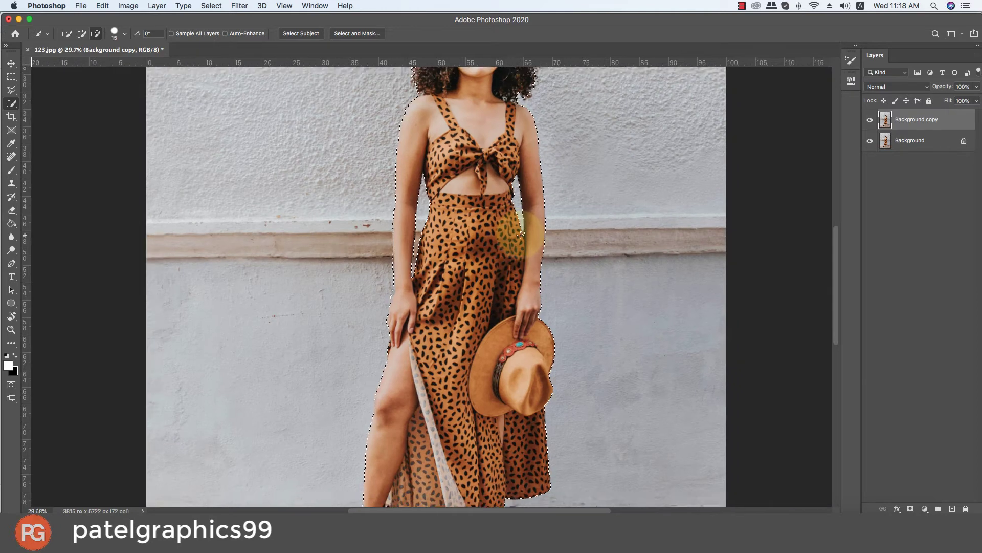
scroll(520, 232, "down", 1, "alt")
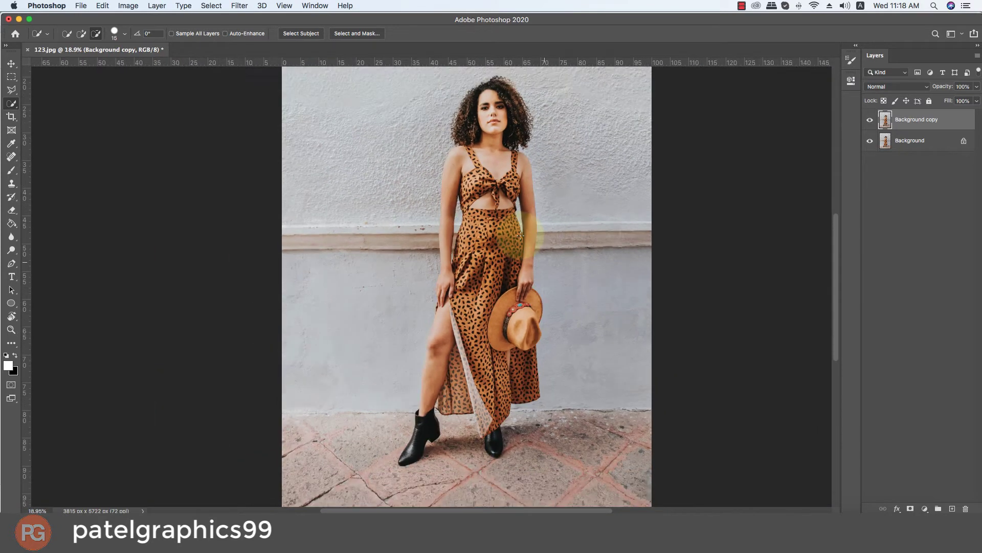
scroll(499, 77, "up", 6, "alt")
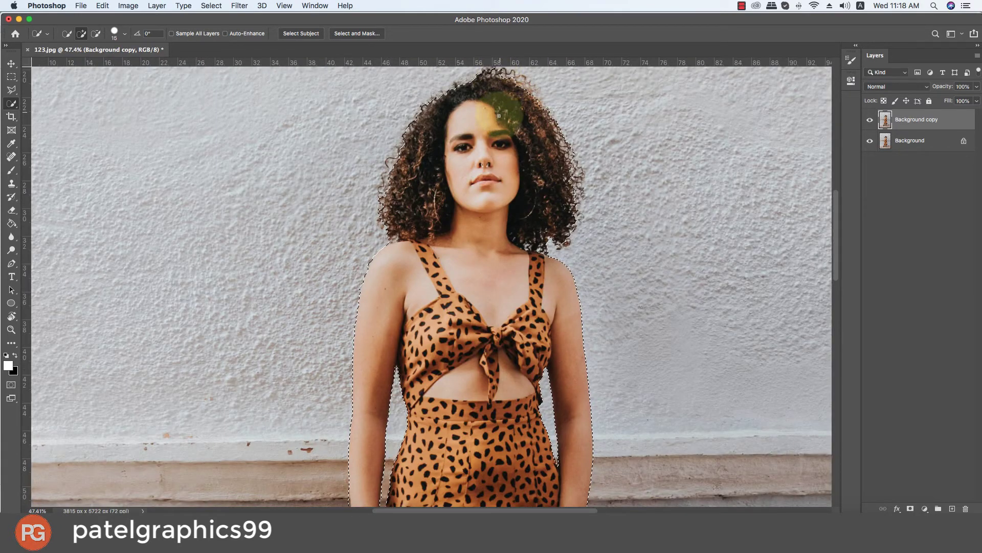
key("ctrl+r")
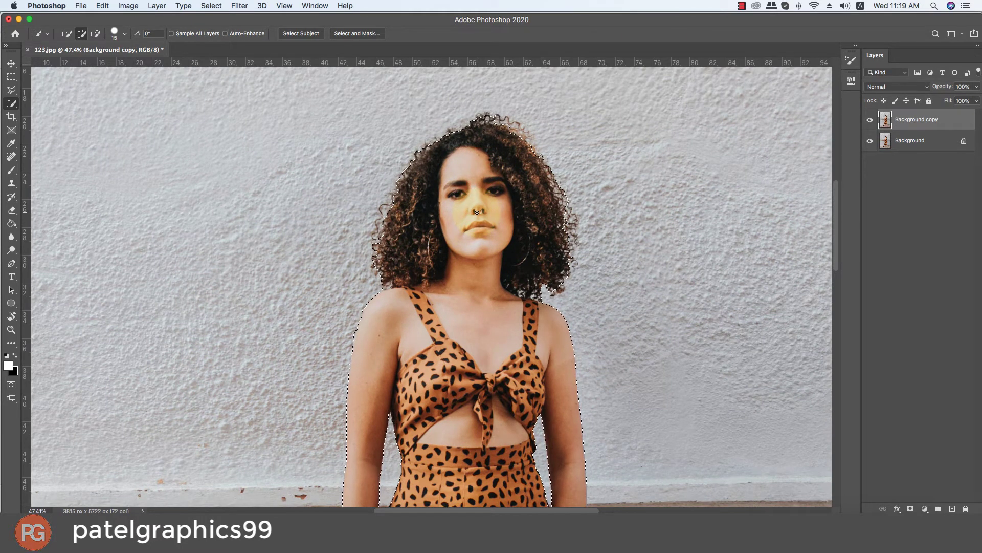
scroll(494, 143, "up", 1)
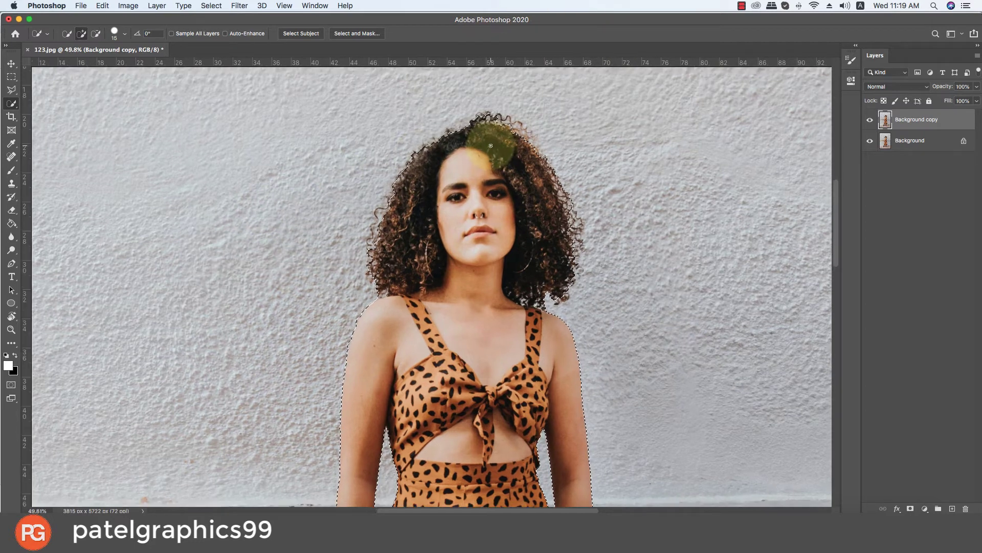
scroll(499, 148, "up", 1)
scroll(501, 151, "up", 2)
scroll(500, 150, "up", 1)
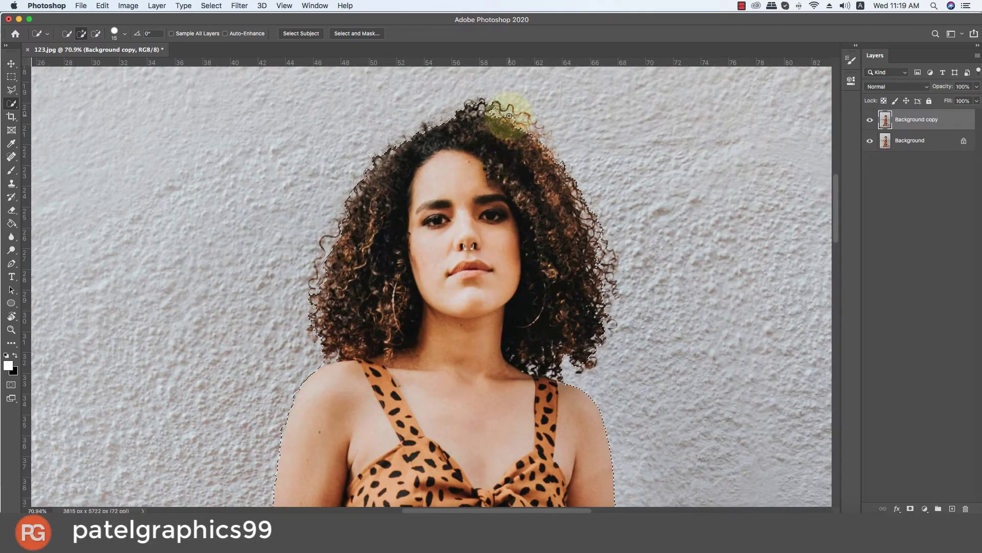
key("bracketright")
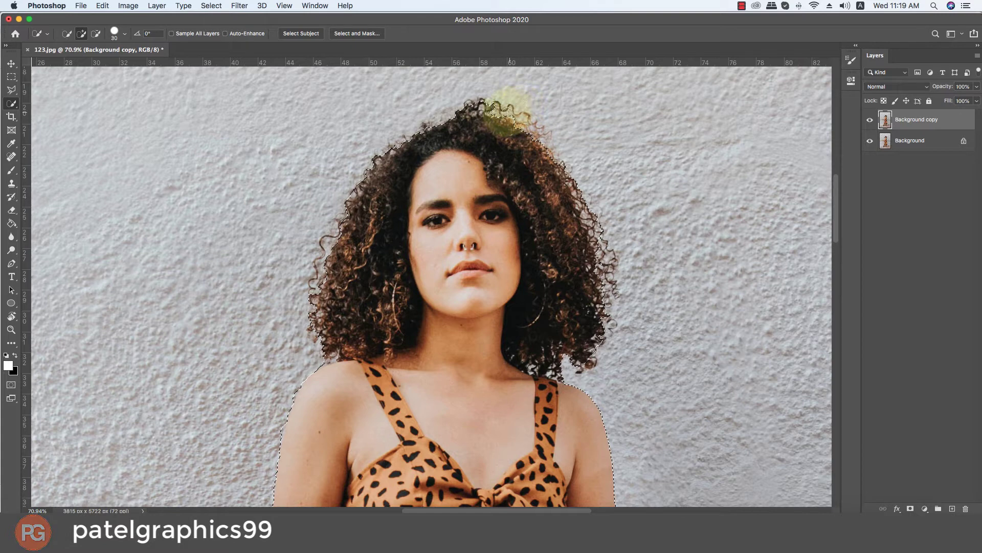
left_click_drag(507, 112, 534, 138)
key("bracketright")
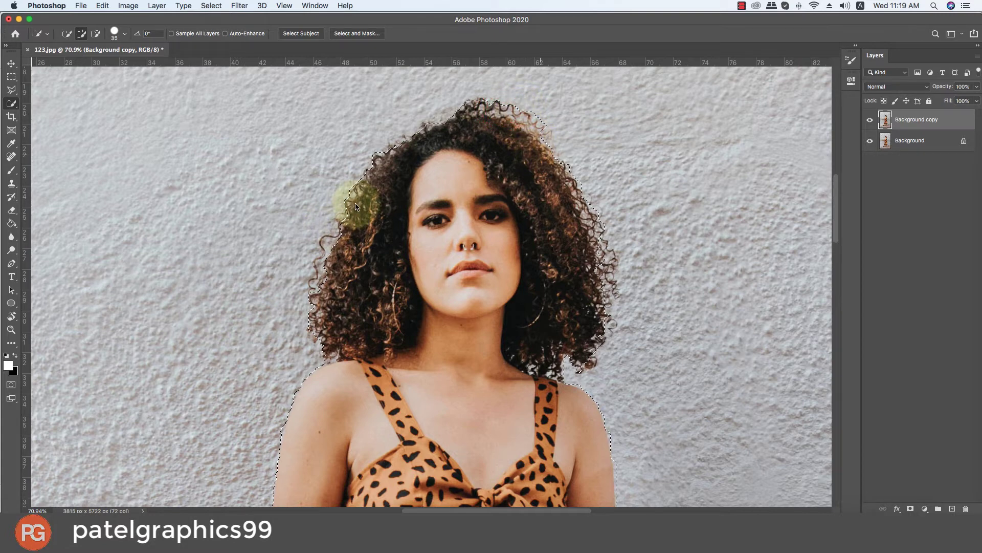
left_click_drag(357, 206, 325, 307)
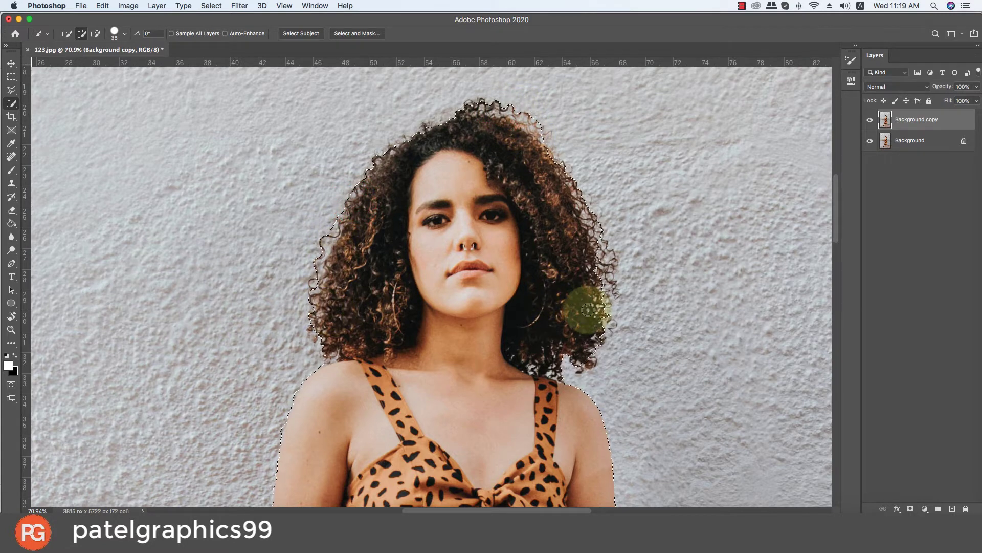
left_click_drag(583, 338, 588, 355)
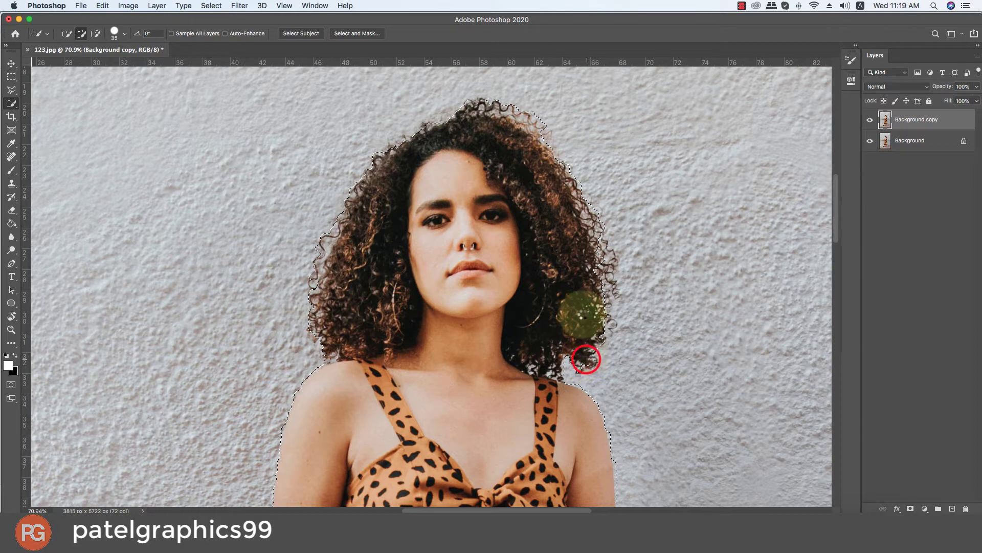
- In Select and Mask, use an enlarged Refine Edge Brush along the left hair edge
left_click(366, 36)
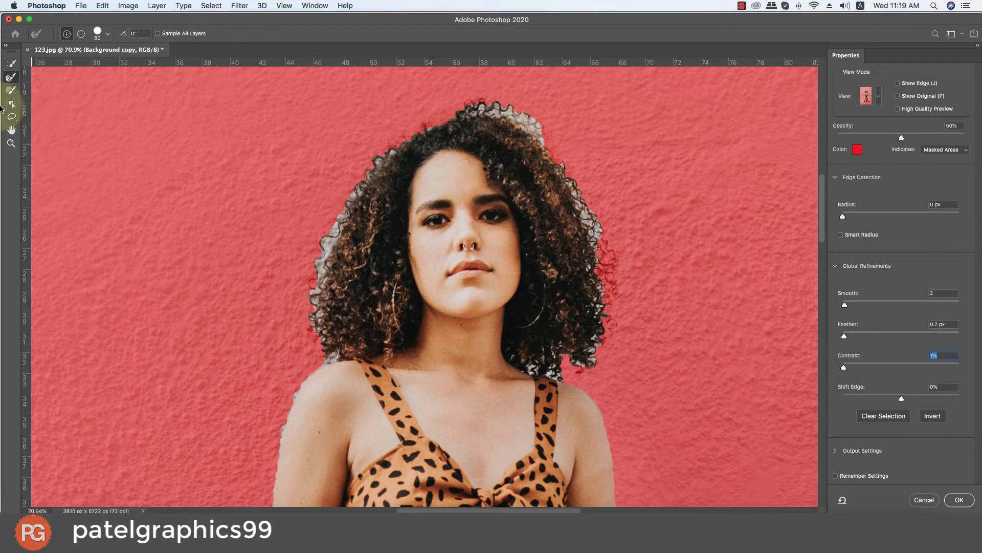
left_click(11, 77)
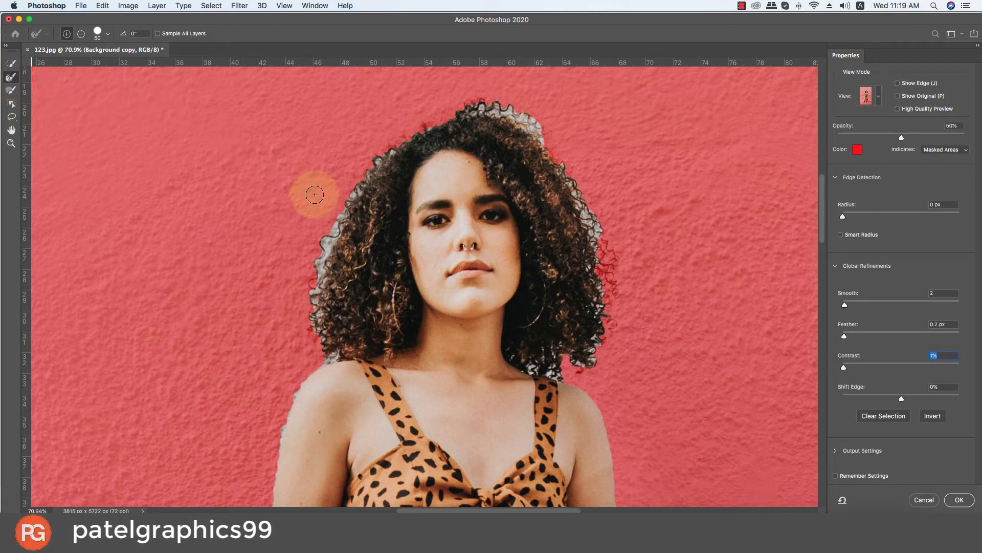
key("bracketright")
key("bracketright")
key("bracketright")
mouse_move(361, 177)
left_mouse_down()
mouse_move(313, 295)
mouse_move(323, 353)
left_mouse_up()
left_click_drag(318, 290, 309, 256)
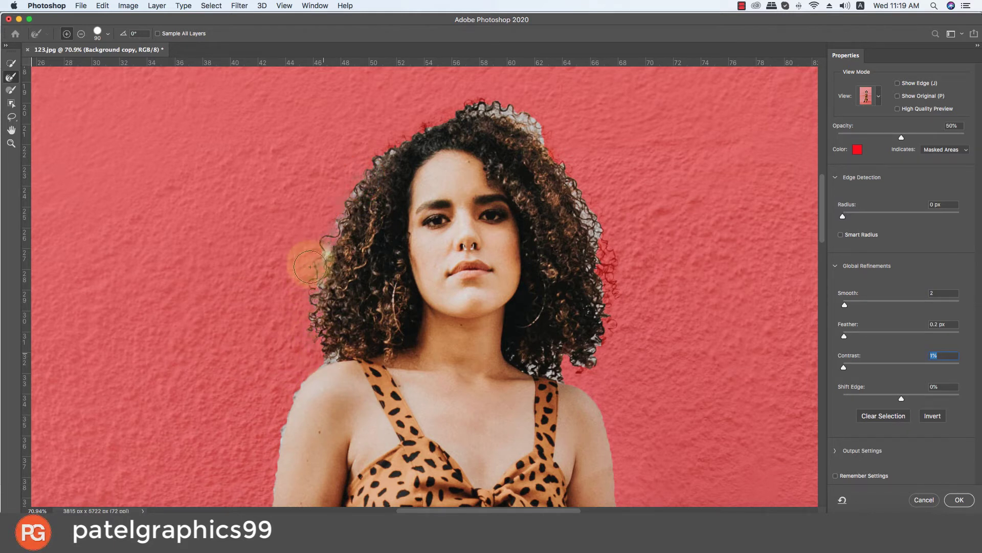
mouse_move(310, 266)
left_mouse_down()
mouse_move(318, 340)
mouse_move(328, 218)
mouse_move(439, 106)
mouse_move(486, 105)
mouse_move(542, 126)
mouse_move(566, 156)
mouse_move(616, 278)
mouse_move(604, 339)
mouse_move(577, 367)
mouse_move(526, 361)
mouse_move(519, 344)
mouse_move(528, 331)
mouse_move(560, 340)
left_mouse_up()
- With a smaller Refine Edge Brush, refine the top of the hair and where it meets the strap
key("bracketleft")
key("bracketleft")
key("bracketleft")
mouse_move(500, 99)
left_mouse_down()
mouse_move(466, 107)
mouse_move(505, 104)
mouse_move(548, 131)
mouse_move(482, 99)
mouse_move(437, 101)
mouse_move(511, 143)
mouse_move(560, 152)
mouse_move(599, 256)
mouse_move(581, 186)
mouse_move(593, 212)
mouse_move(606, 307)
mouse_move(609, 285)
mouse_move(588, 272)
mouse_move(593, 369)
mouse_move(522, 344)
mouse_move(590, 384)
mouse_move(636, 347)
mouse_move(652, 309)
mouse_move(527, 346)
mouse_move(532, 367)
left_mouse_up()
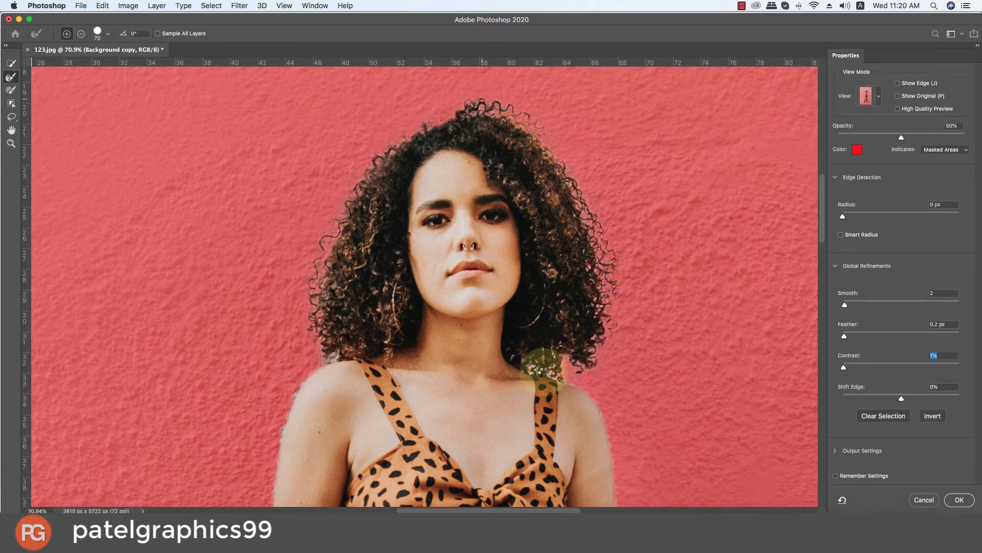
mouse_move(538, 374)
left_mouse_down()
mouse_move(557, 377)
mouse_move(593, 233)
mouse_move(575, 213)
mouse_move(614, 213)
mouse_move(578, 213)
left_mouse_up()
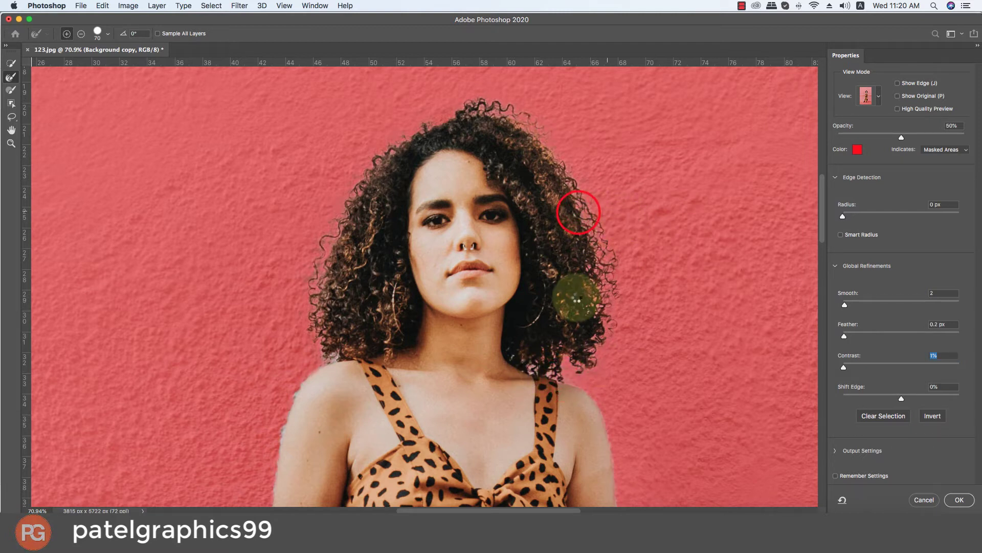
scroll(573, 307, "down", 1)
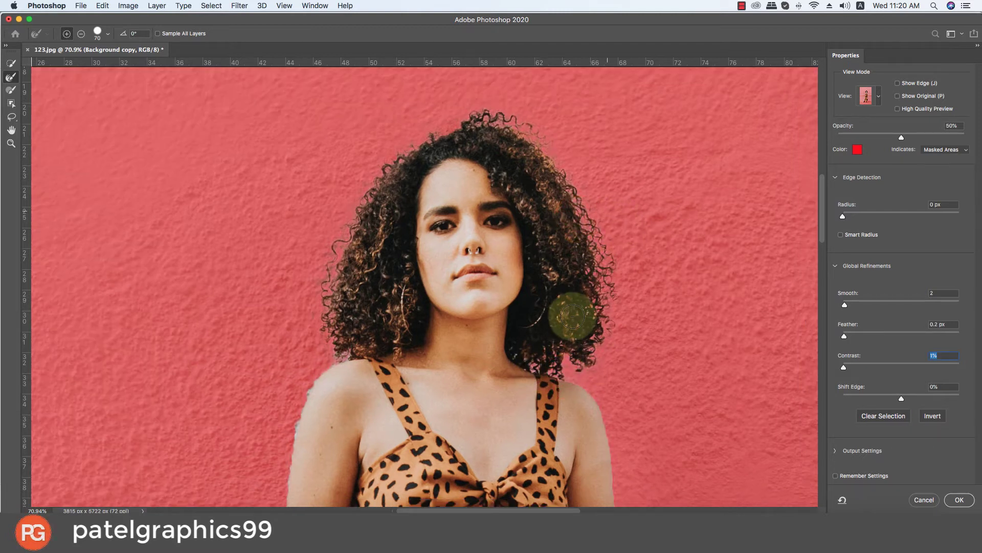
- Apply the Select and Mask result and switch the selection into Quick Mask mode
left_click(951, 500)
scroll(603, 339, "down", 1)
scroll(603, 341, "down", 5)
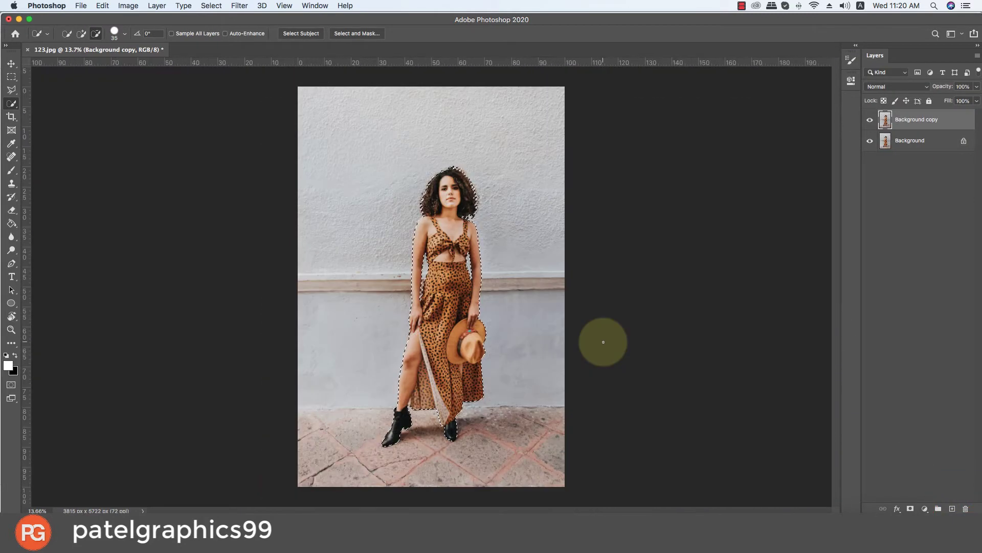
left_click(10, 385)
scroll(429, 206, "up", 4)
scroll(390, 277, "up", 6)
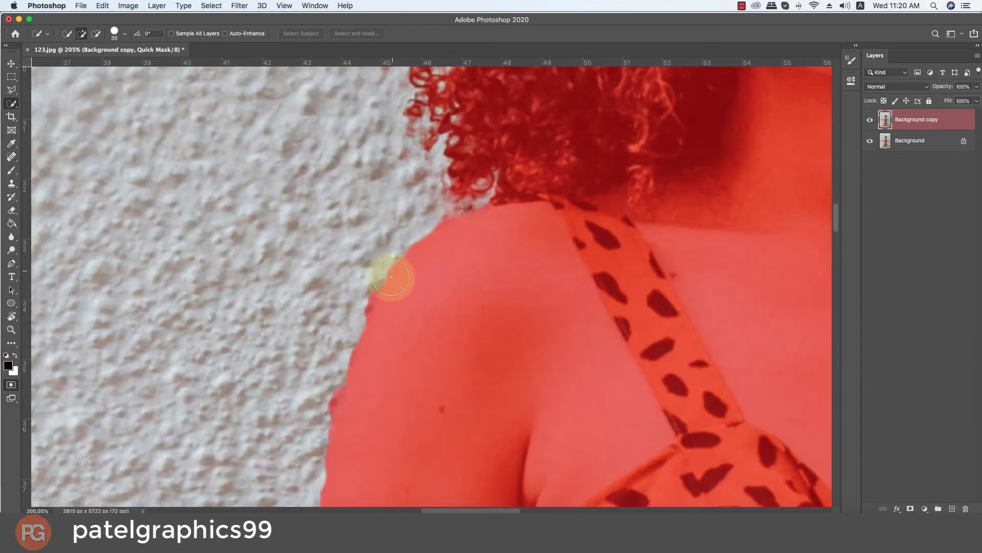
- Set a Soft Round 25 px brush and test painting white then black on the mask
key("b")
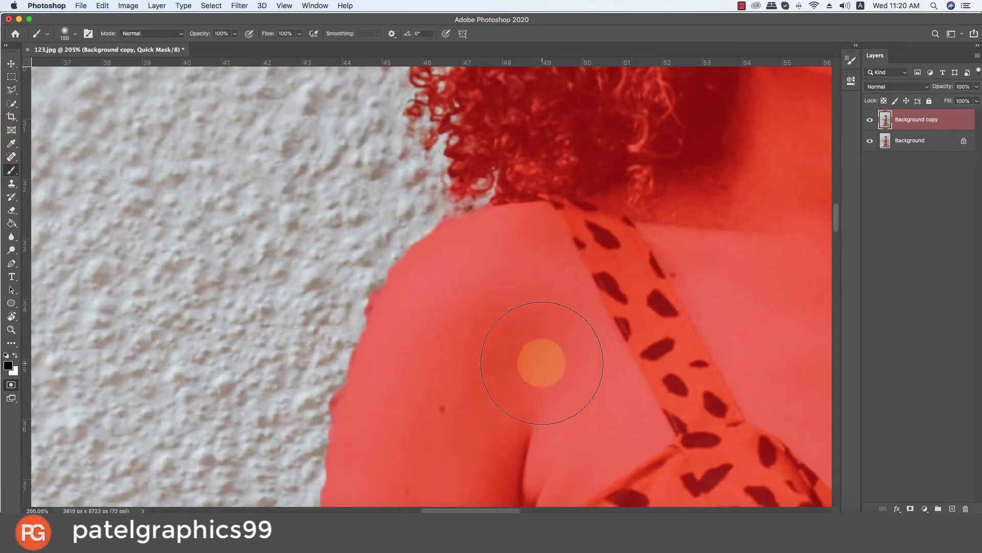
left_click_drag(516, 337, 491, 338)
right_click(502, 330)
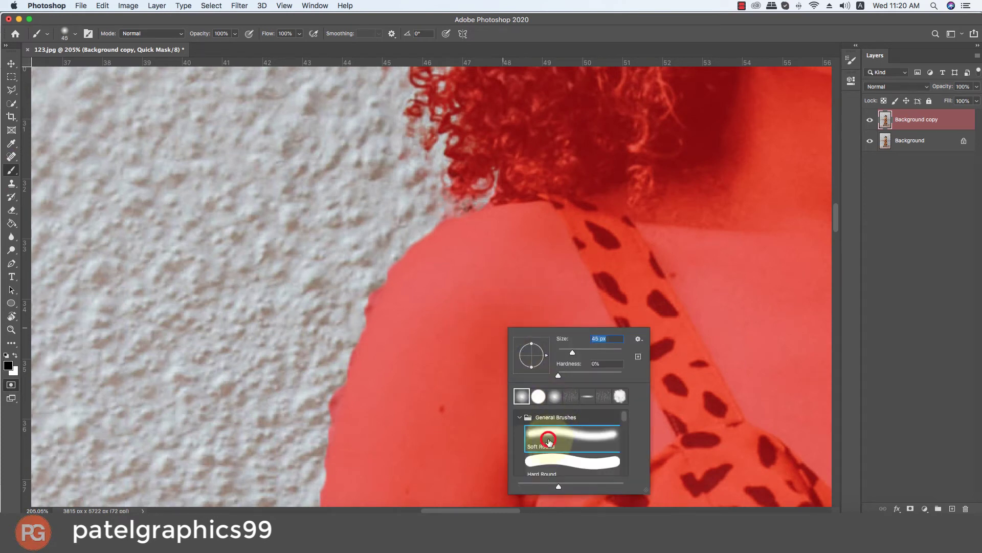
double_click(549, 439)
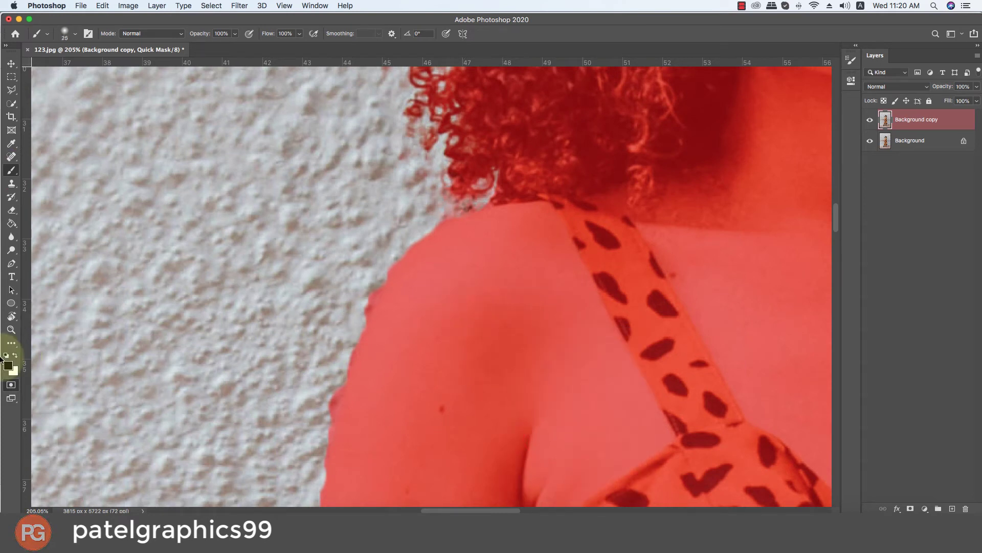
left_click(15, 355)
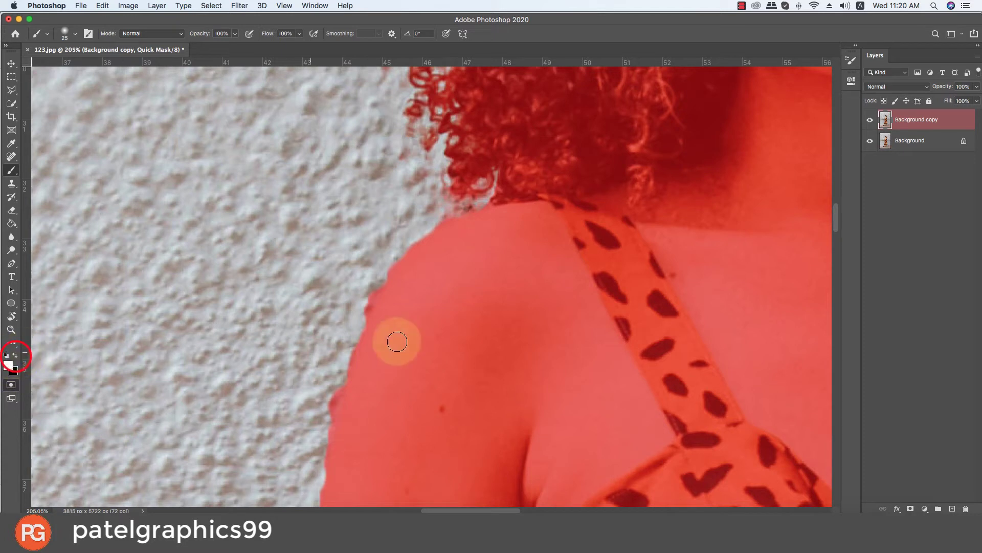
left_click_drag(447, 314, 445, 378)
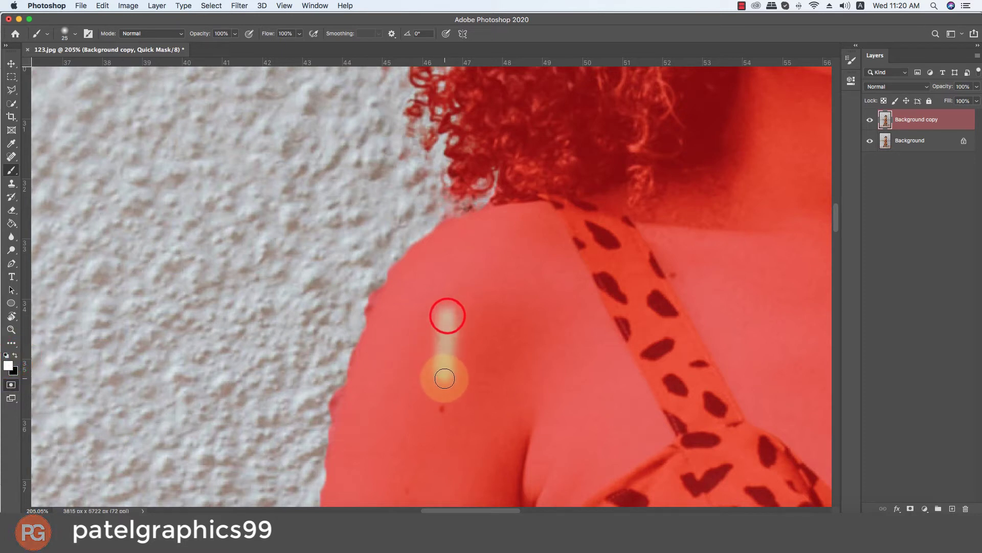
left_click(15, 356)
left_click_drag(447, 307, 445, 389)
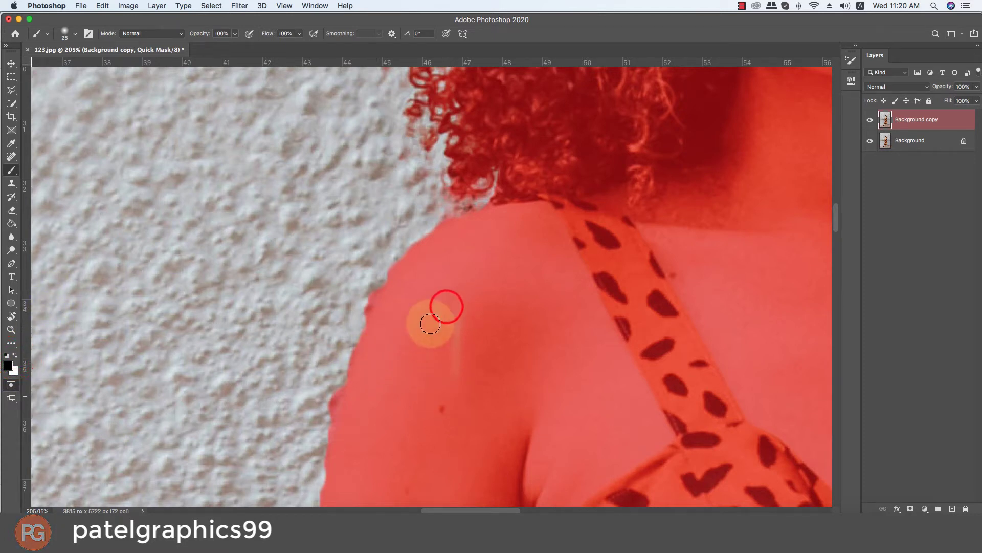
- With the brush at 10 px, paint the mask along the shoulder edge
left_click(377, 241)
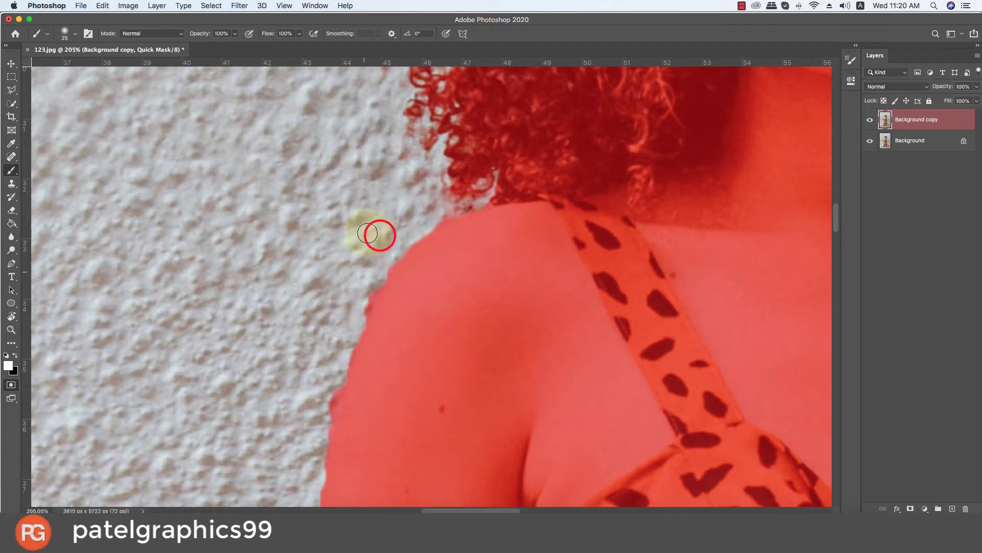
key("bracketleft")
key("bracketleft")
key("bracketleft")
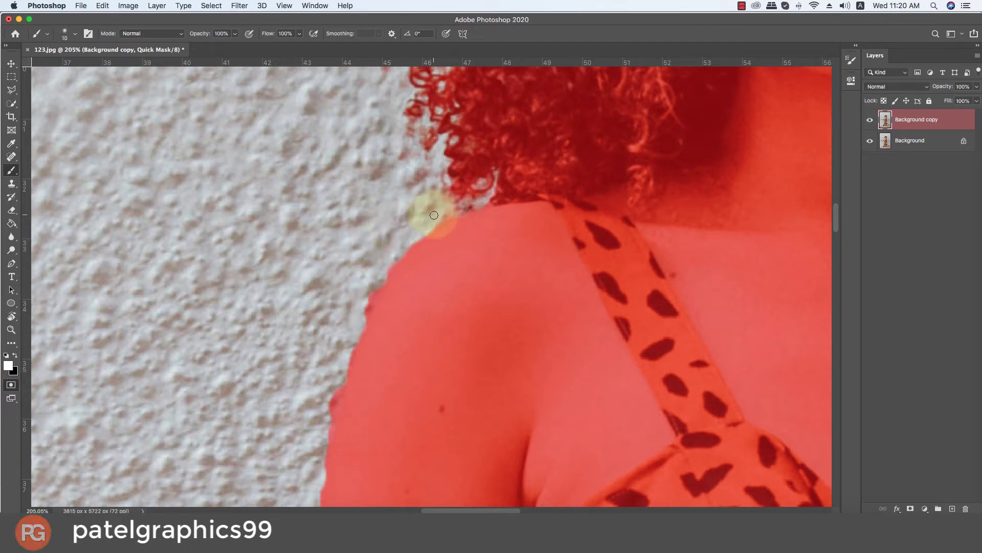
left_click(401, 247)
left_click(377, 285)
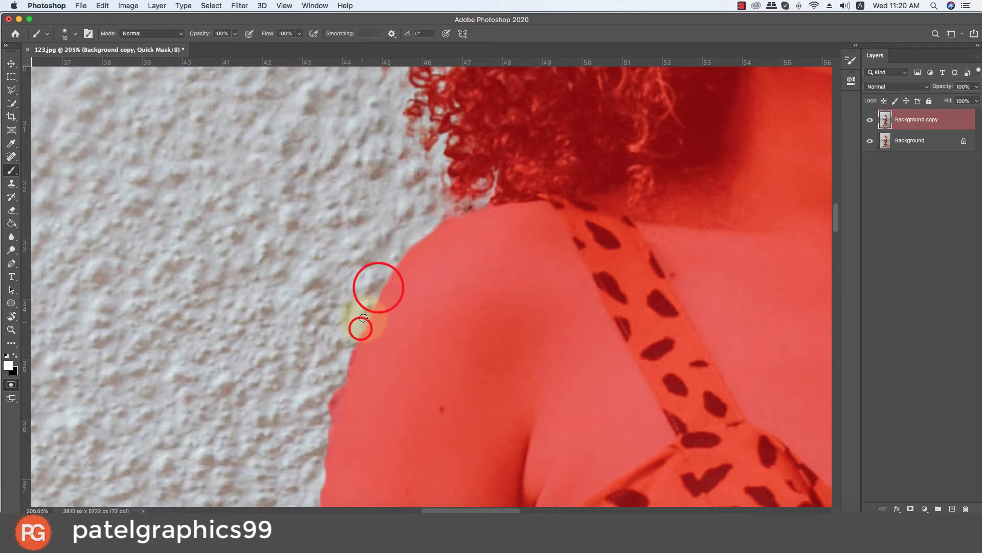
left_click(362, 326)
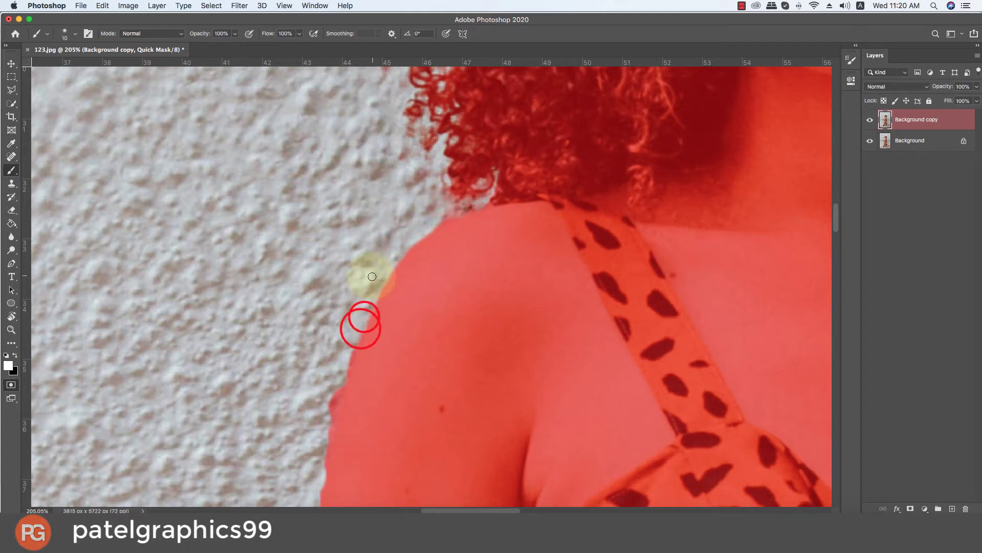
- Touch up the Quick Mask at the lower shoulder and along the upper arm edge
left_click(329, 410)
scroll(328, 328, "down", 5)
left_click(328, 312)
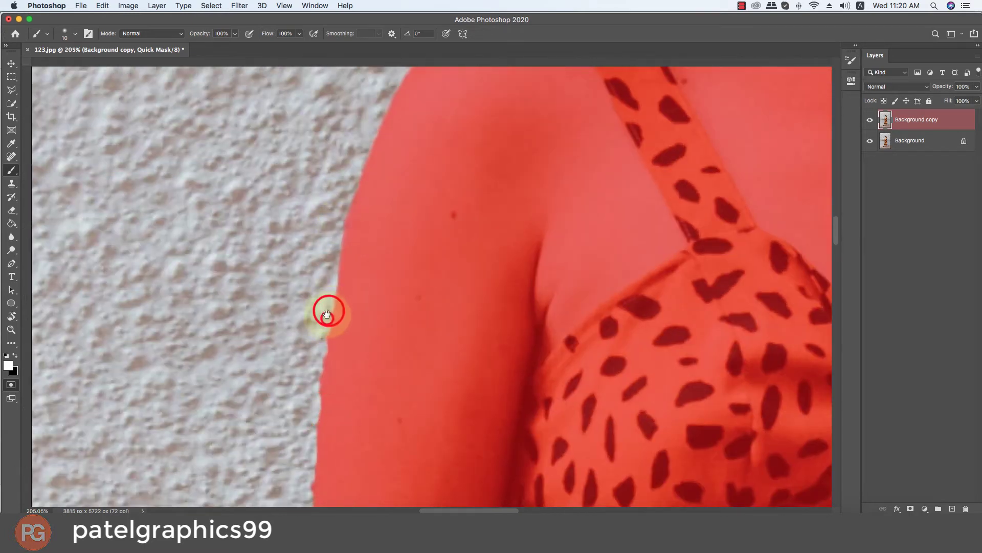
scroll(327, 313, "down", 4)
left_click(323, 403)
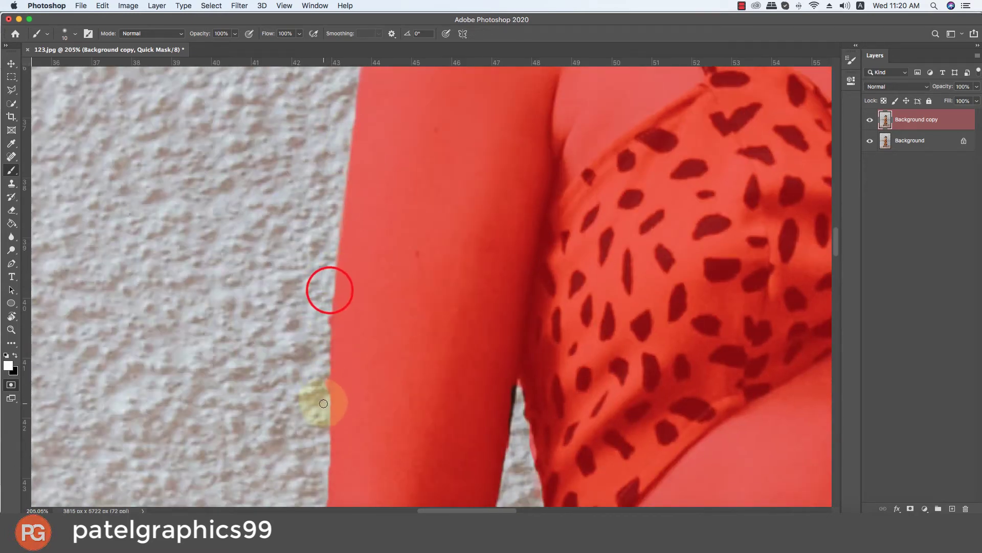
left_click(325, 410)
scroll(340, 110, "down", 7)
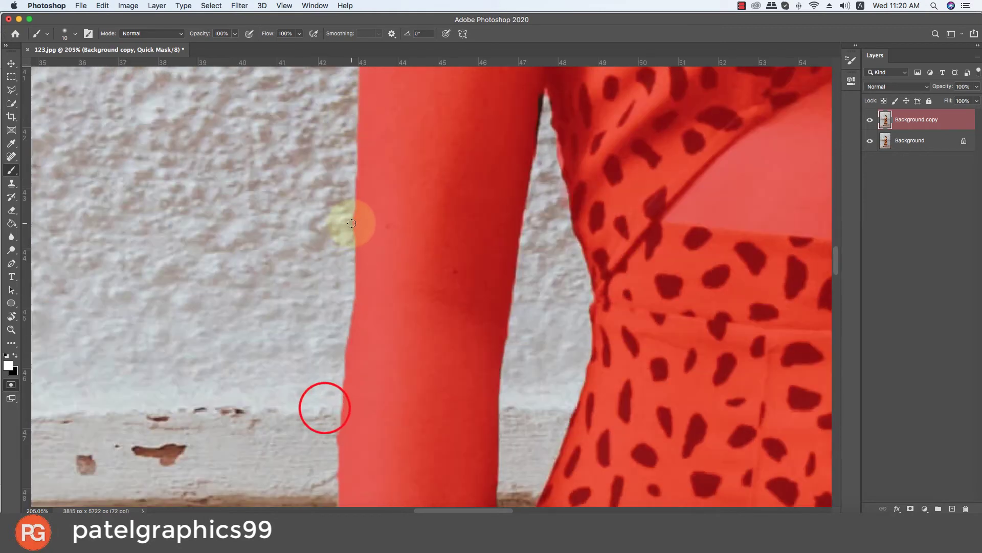
left_click(350, 301)
scroll(348, 205, "down", 2)
scroll(340, 245, "down", 1)
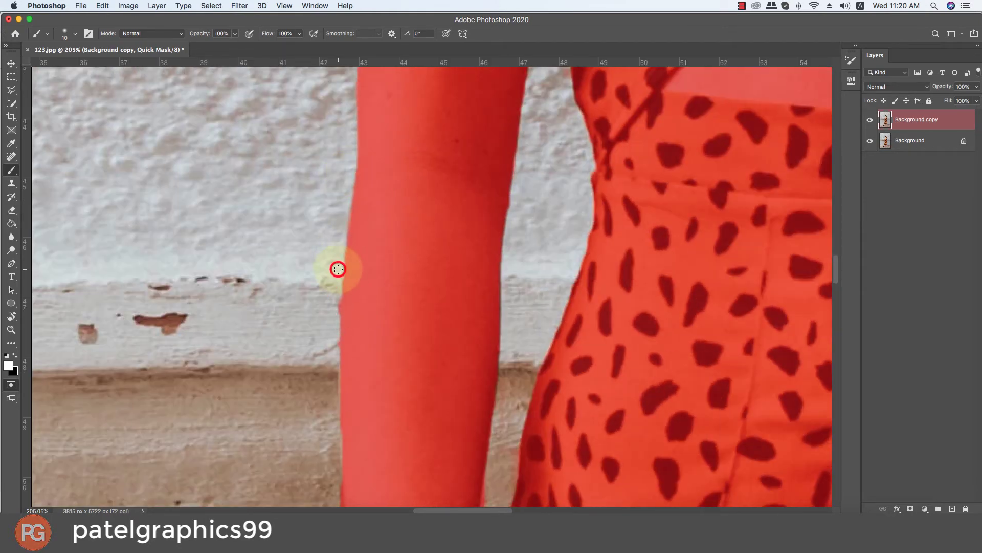
- Paint the mask down the arm's left edge toward the hand
left_click_drag(333, 427, 347, 252)
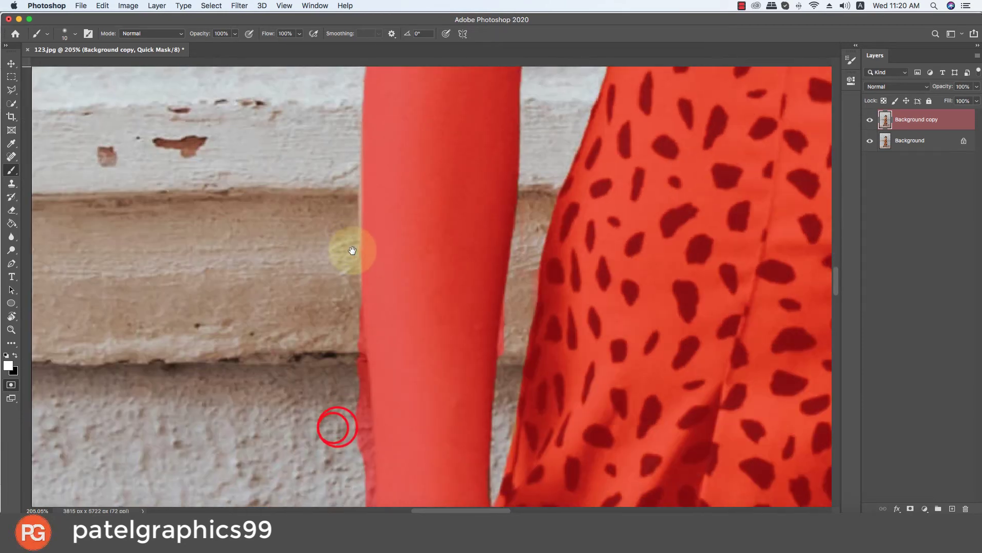
left_click_drag(359, 333, 353, 221)
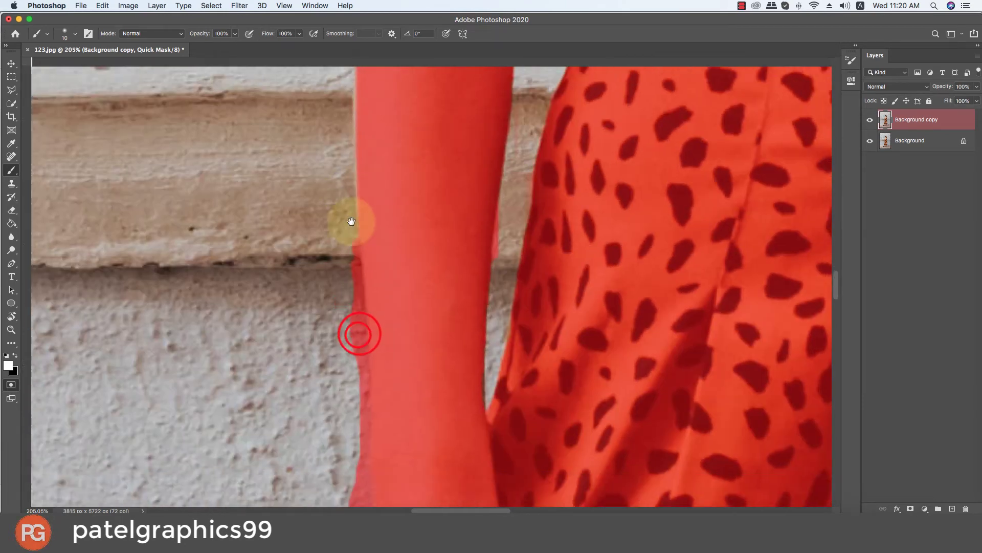
left_click_drag(362, 329, 367, 357)
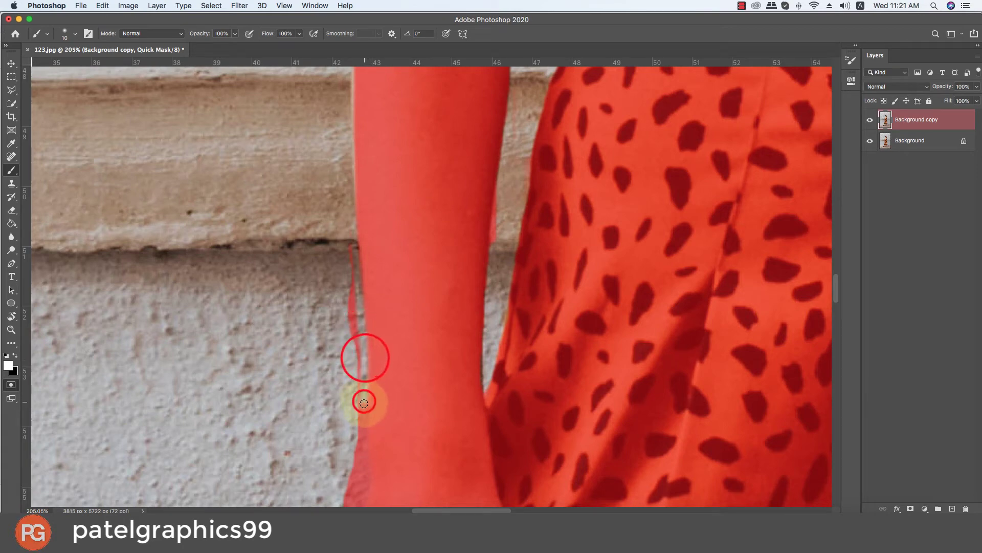
mouse_move(363, 402)
left_mouse_down()
mouse_move(366, 461)
mouse_move(353, 252)
left_mouse_up()
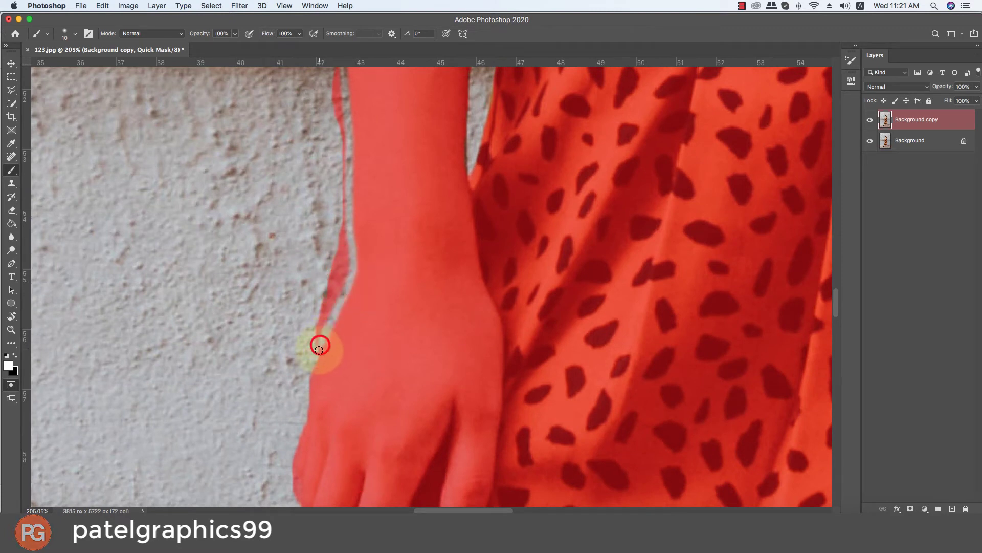
left_click_drag(300, 382, 332, 249)
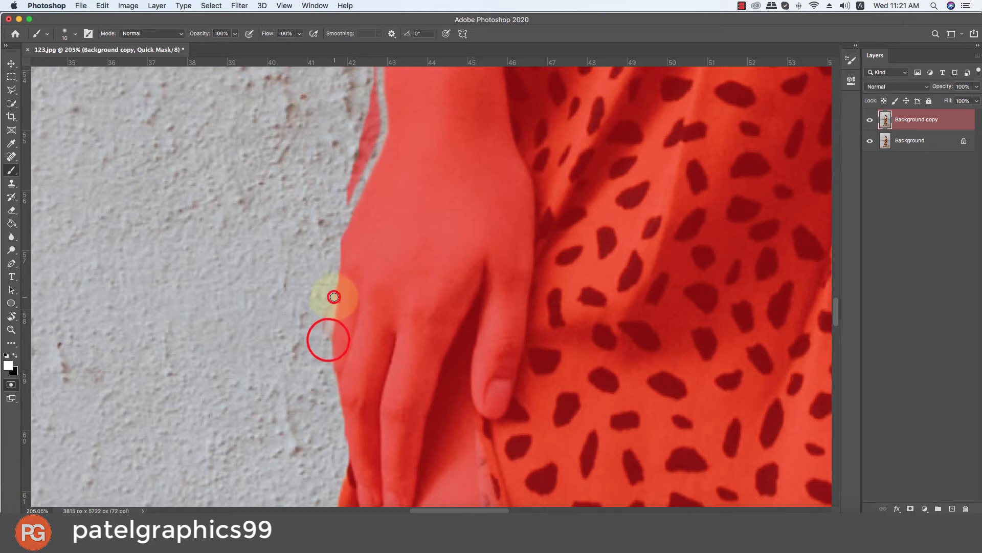
- Add mask along the hand's edge in black, then clean below the hand in white
key("x")
mouse_move(321, 301)
left_mouse_down()
mouse_move(335, 330)
mouse_move(345, 196)
mouse_move(416, 139)
mouse_move(372, 226)
mouse_move(337, 375)
mouse_move(336, 253)
left_mouse_up()
key("x")
key("super+r")
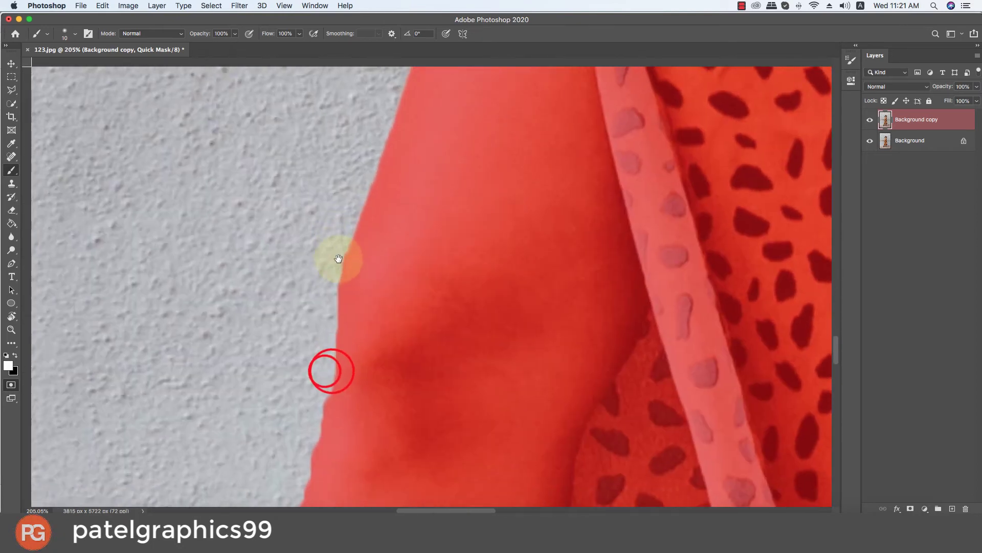
mouse_move(335, 336)
left_mouse_down()
mouse_move(327, 370)
mouse_move(339, 183)
left_mouse_up()
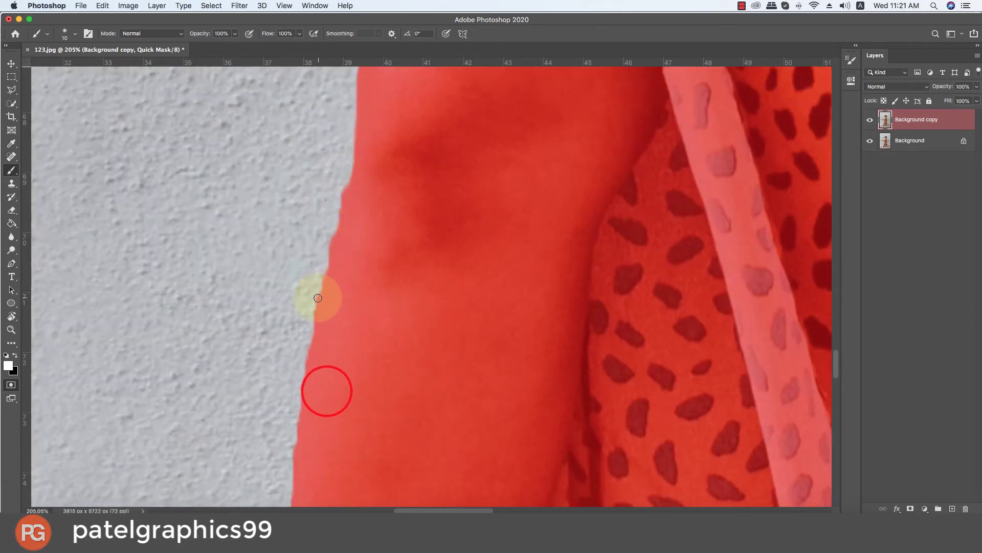
- Touch up the mask edge further down along the side of her body
left_click_drag(316, 300, 338, 153)
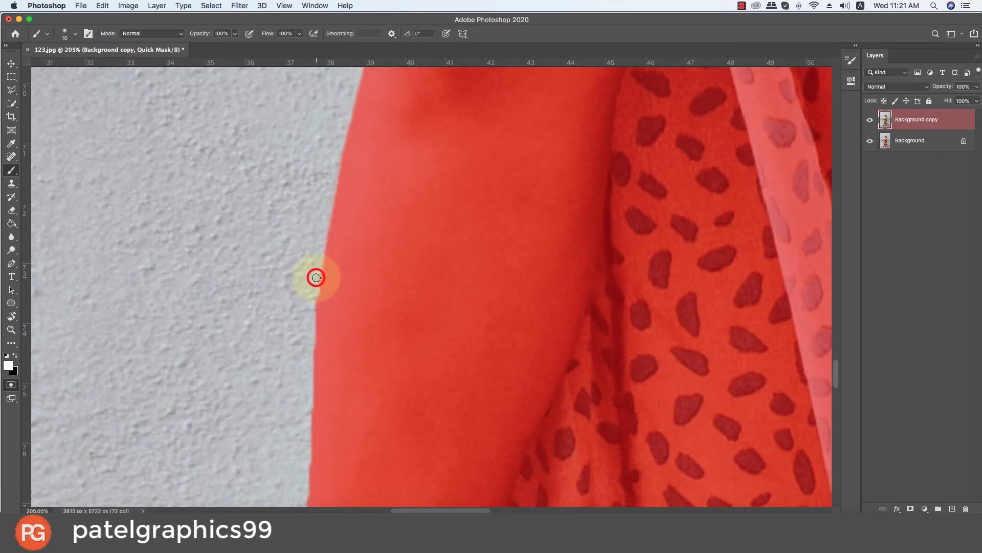
left_click(316, 277)
left_click_drag(309, 378, 295, 166)
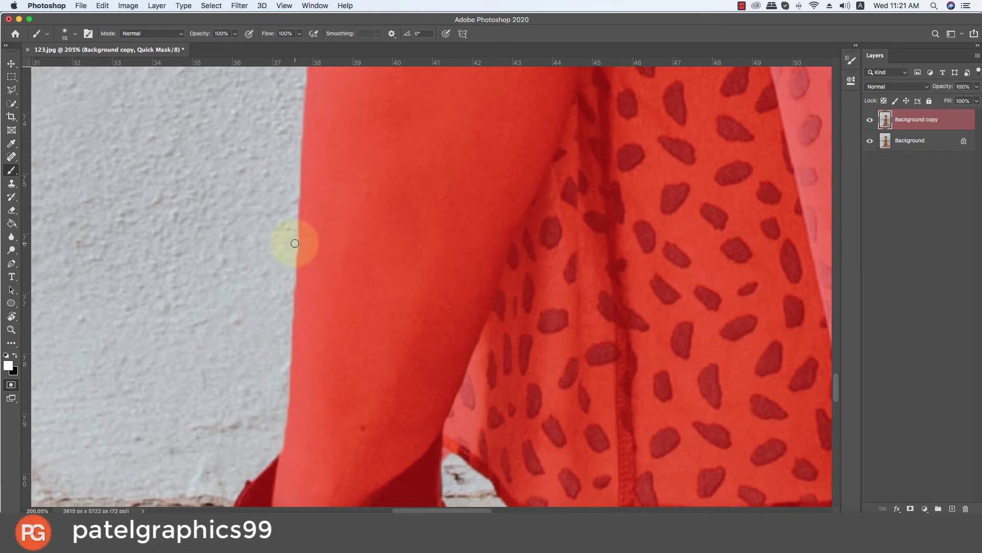
left_click(295, 243)
left_click(275, 196)
scroll(287, 210, "up", 5)
- Paint the quick mask along the boot's bottom edge and toe against the pavement
left_click(315, 184)
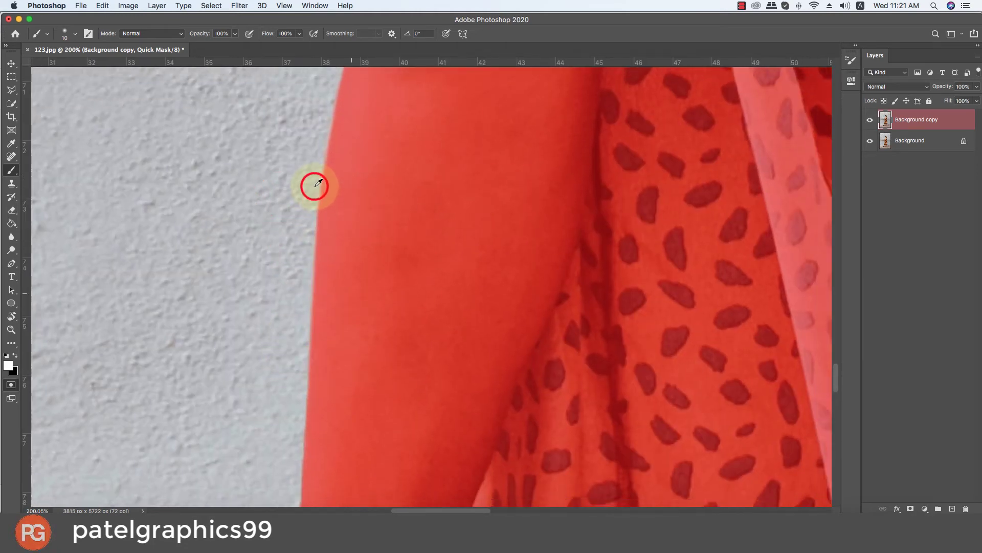
left_click_drag(315, 184, 329, 424)
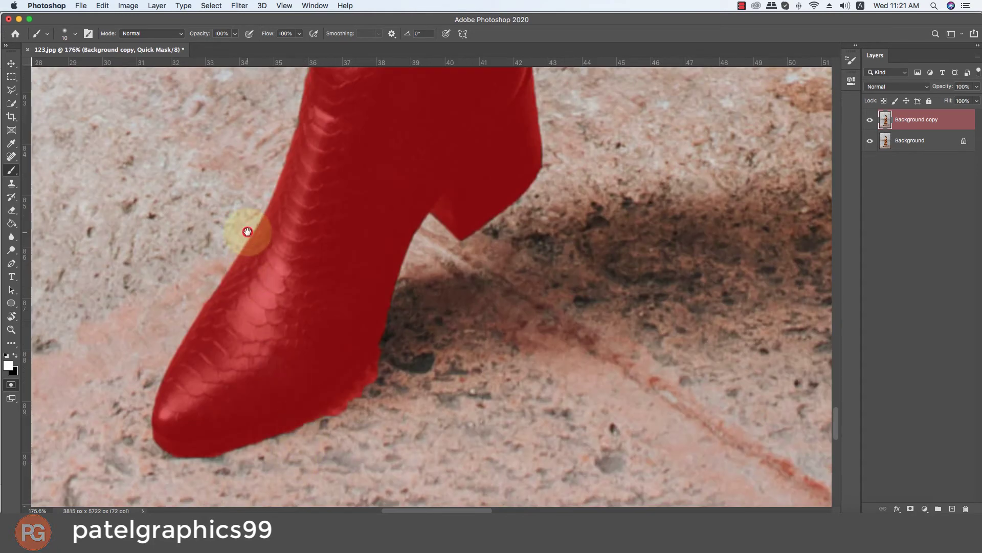
mouse_move(247, 231)
left_mouse_down()
mouse_move(269, 399)
mouse_move(307, 358)
left_mouse_up()
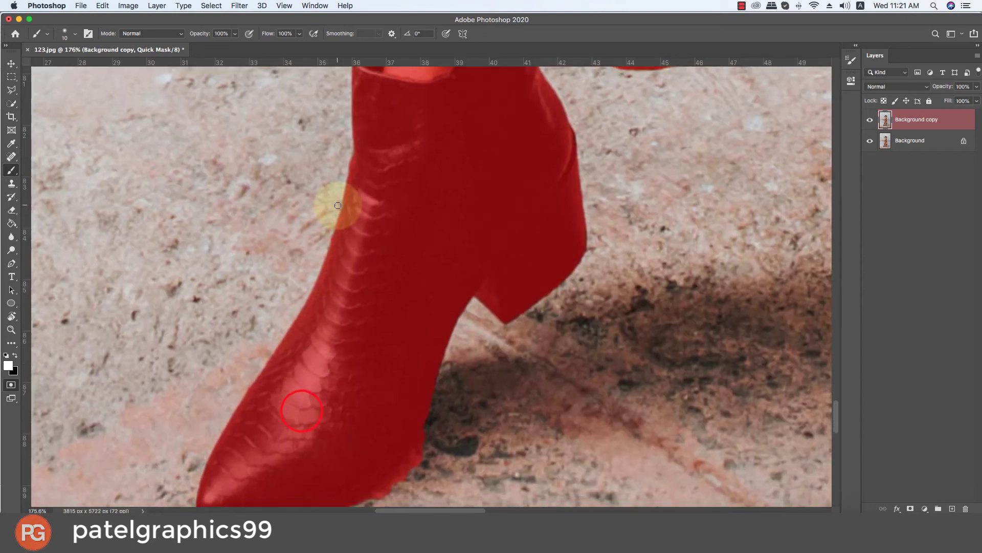
left_click_drag(362, 312, 384, 355)
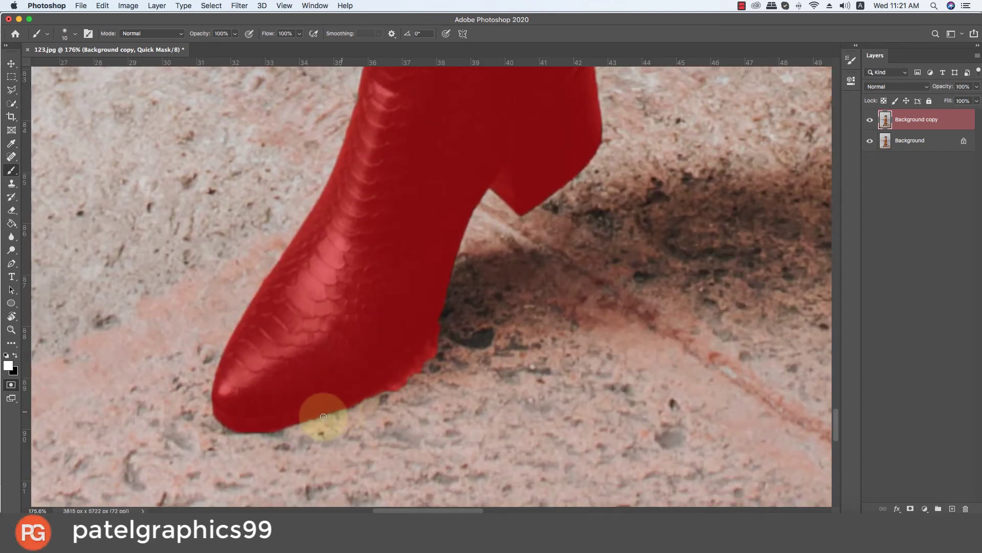
mouse_move(259, 438)
left_mouse_down()
mouse_move(294, 438)
mouse_move(380, 401)
mouse_move(444, 342)
left_mouse_up()
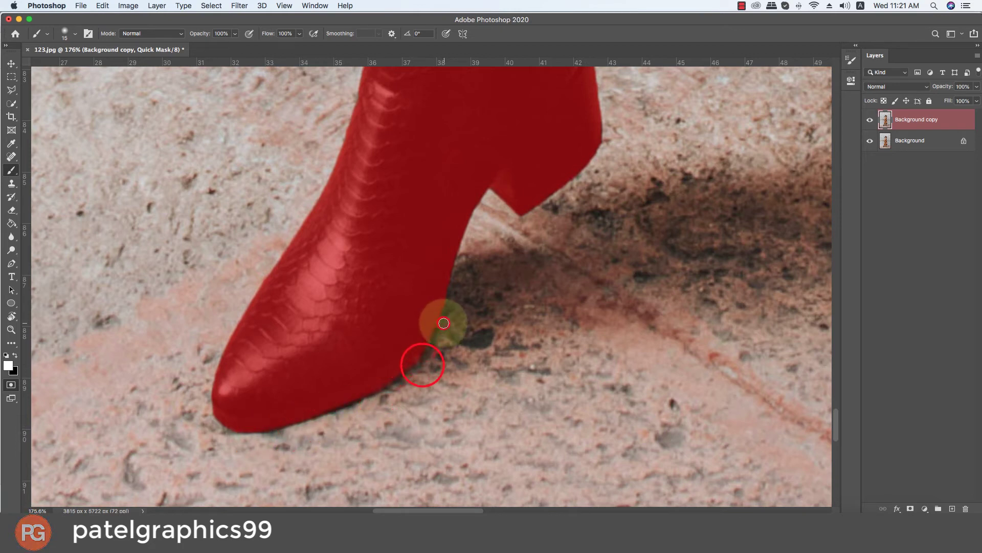
left_click(449, 322)
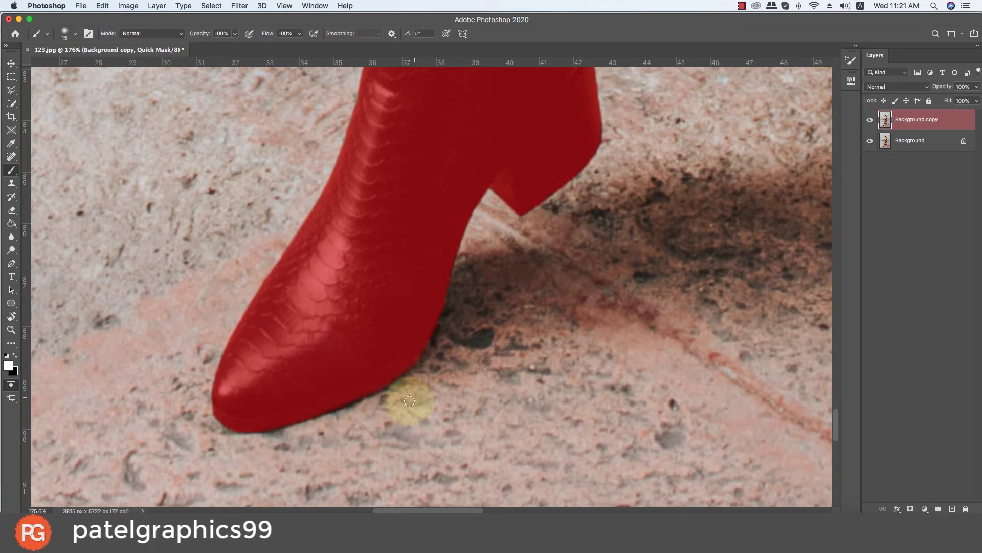
left_click_drag(551, 290, 404, 450)
left_click(392, 378)
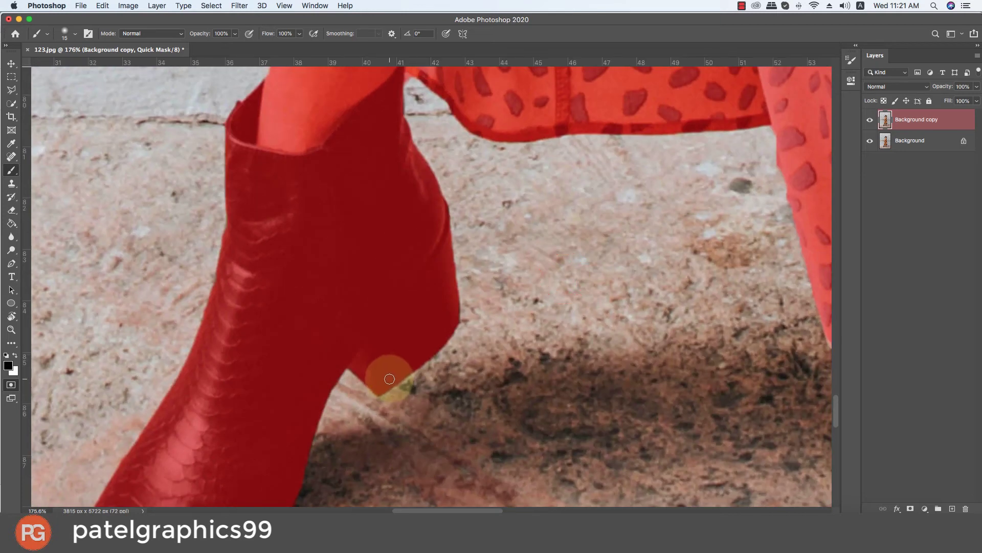
- With brush size 9, fill the heel notch and extend the mask up the boot's back edge
key("bracketleft")
key("bracketleft")
left_click(361, 376)
left_click(351, 367)
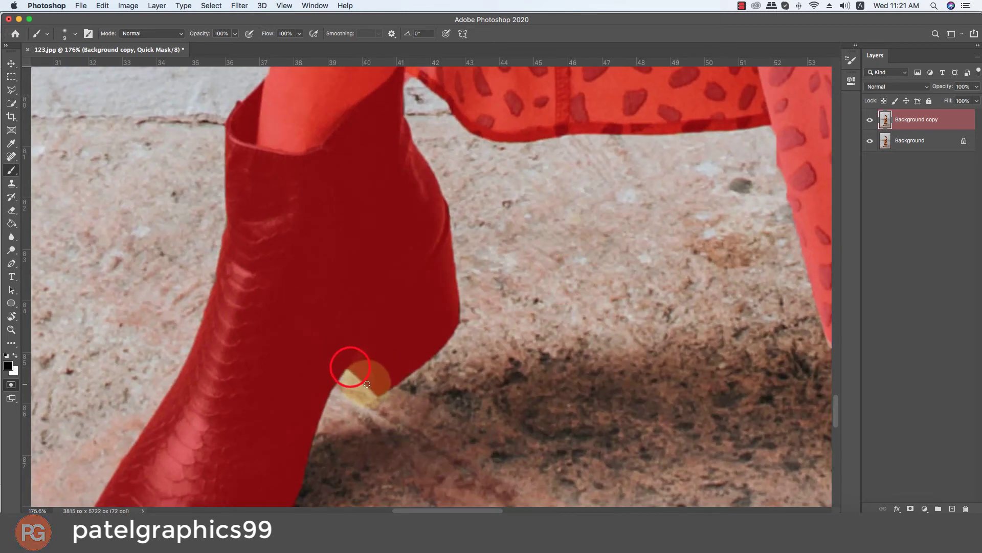
left_click(379, 393)
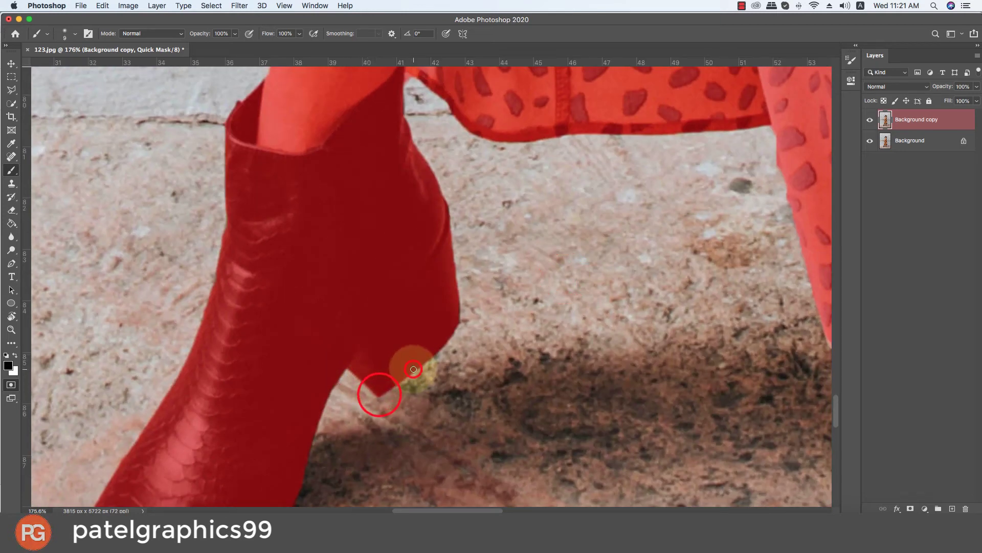
left_click(441, 342)
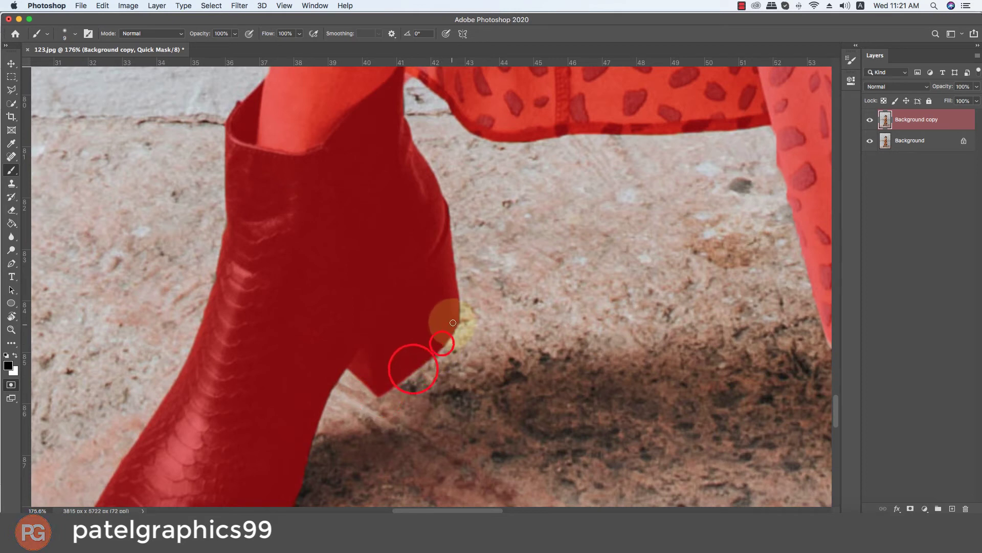
left_click(457, 292)
left_click(446, 230)
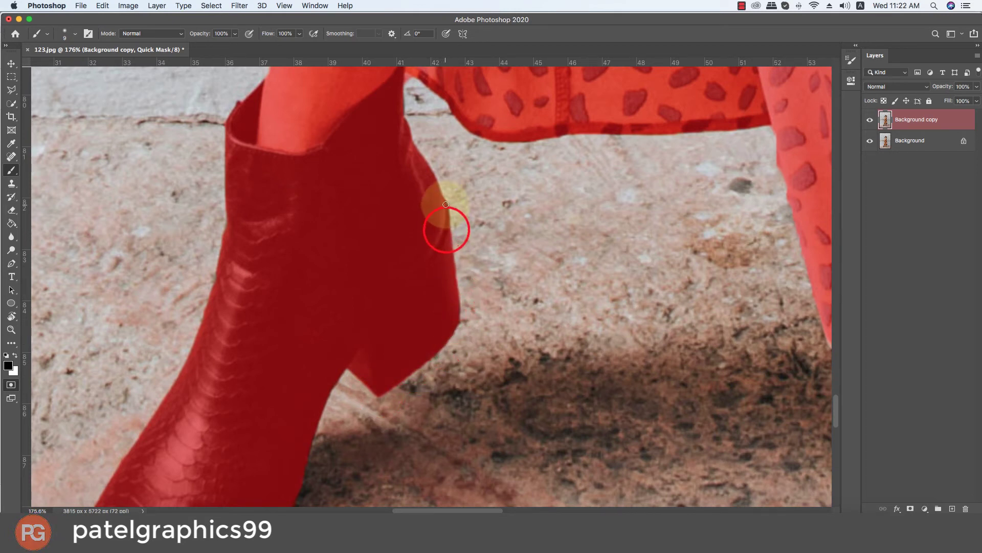
scroll(389, 271, "up", 3)
scroll(318, 276, "up", 2)
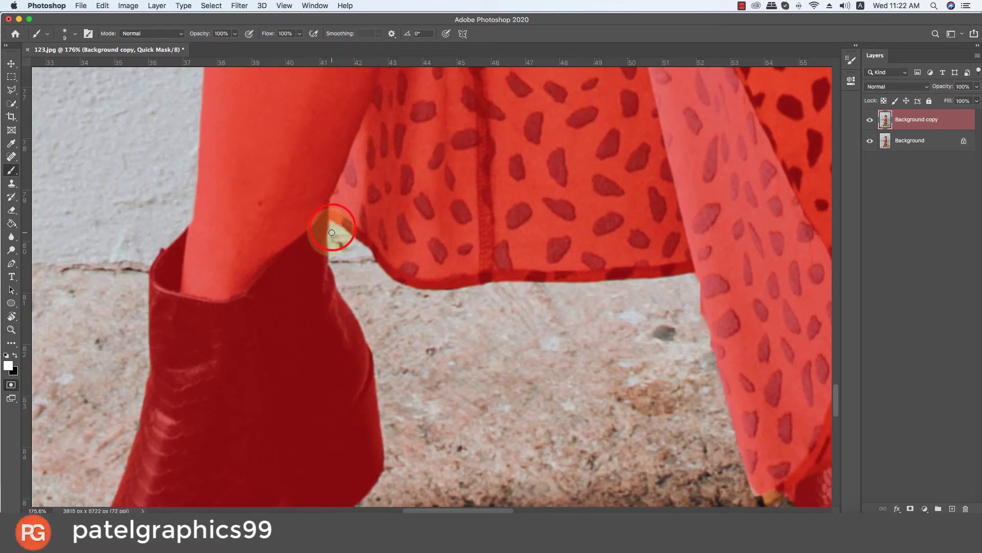
- Paint with black along the dress hem, including the tip beside the shoe
left_click(543, 325)
scroll(544, 324, "right", 5)
scroll(544, 324, "down", 2)
left_click(441, 280)
key("x")
left_click(485, 201)
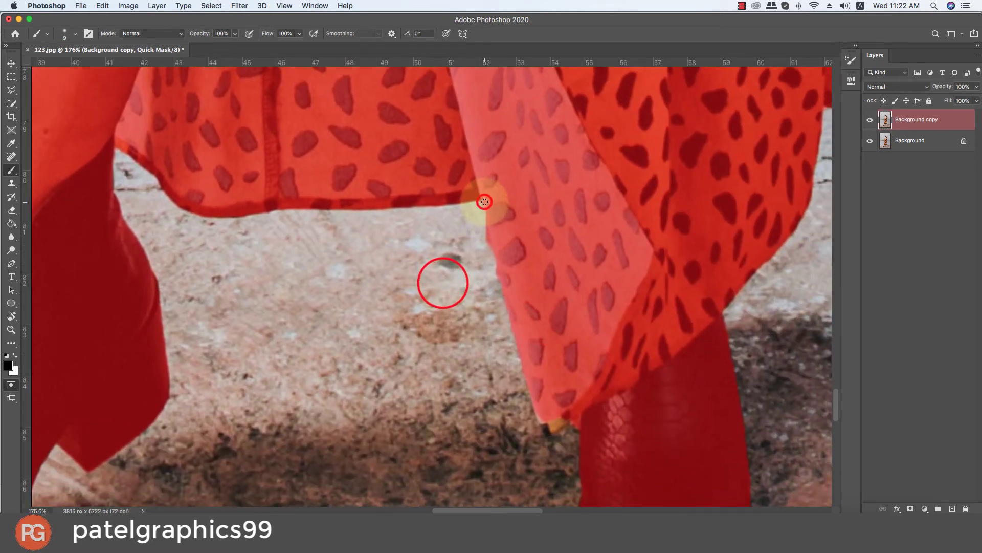
left_click(527, 382)
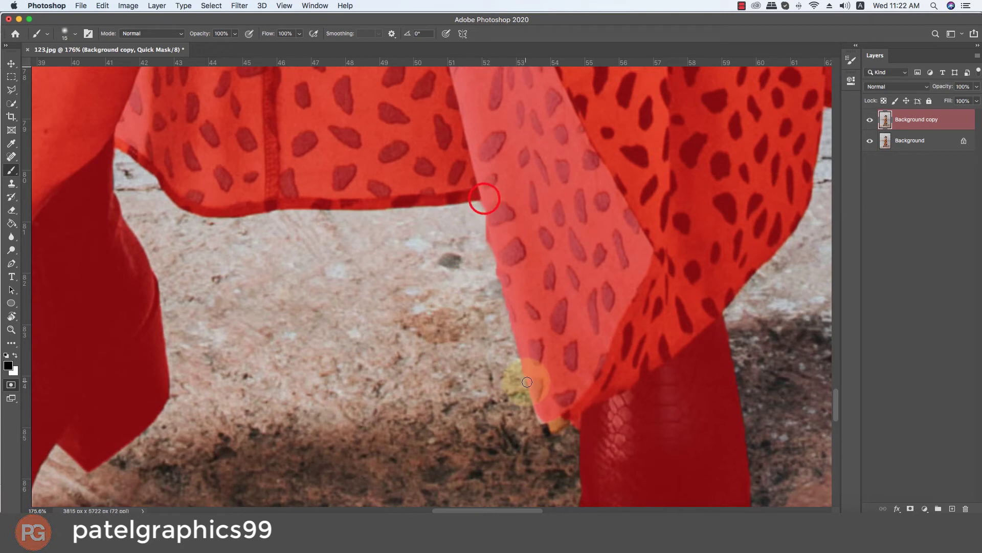
left_click(544, 420)
left_click_drag(549, 421, 558, 424)
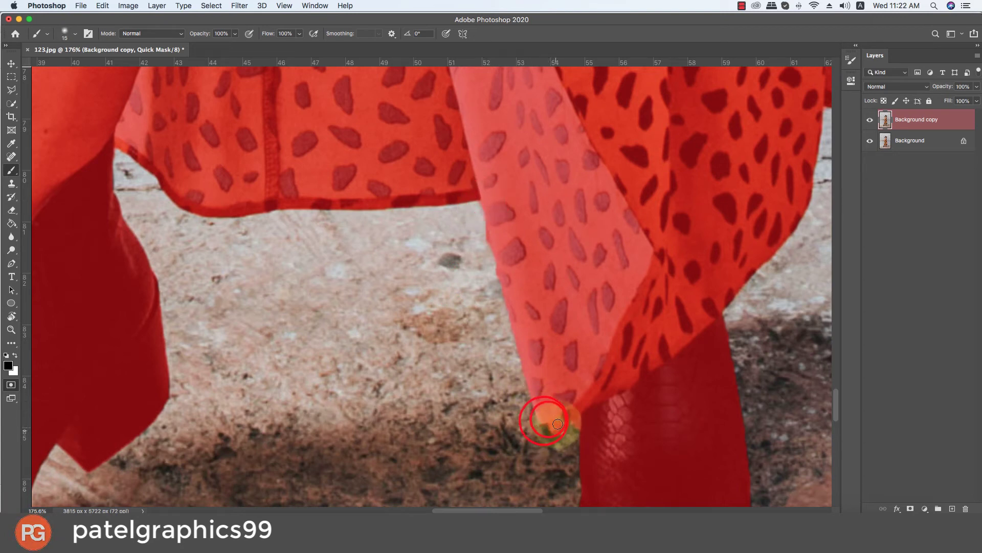
left_click(501, 309)
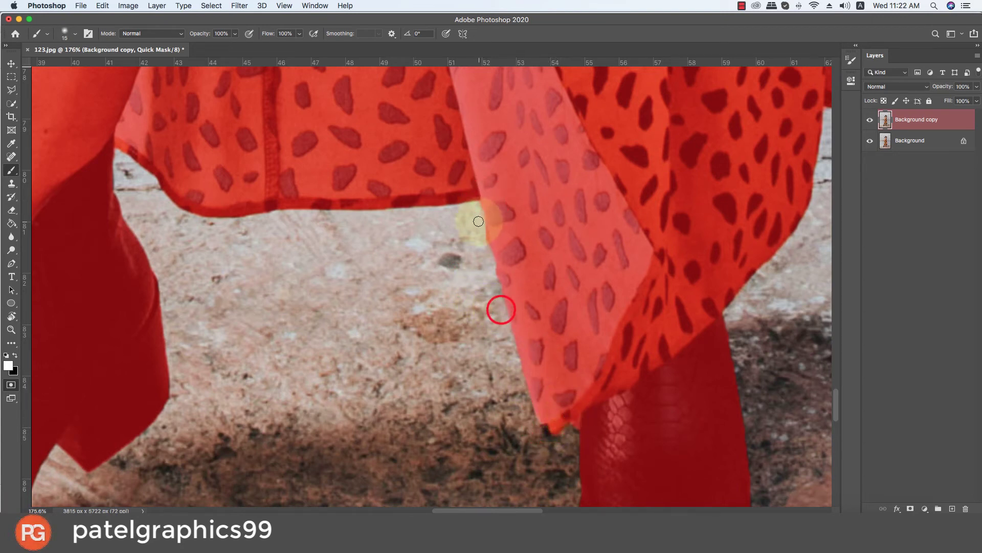
- Mask the other leg from where the dress meets it down its left edge
left_click_drag(565, 345, 513, 245)
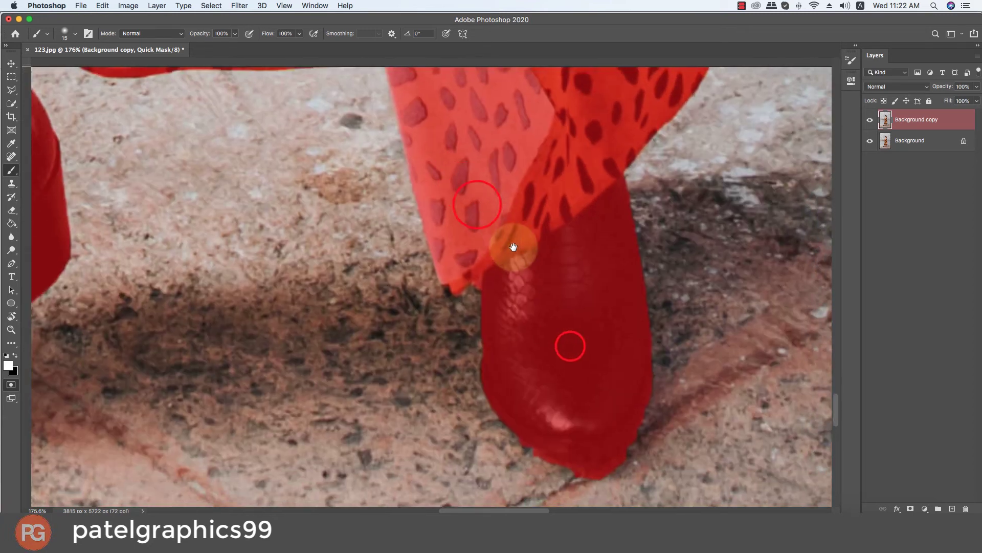
key("x")
left_click(476, 257)
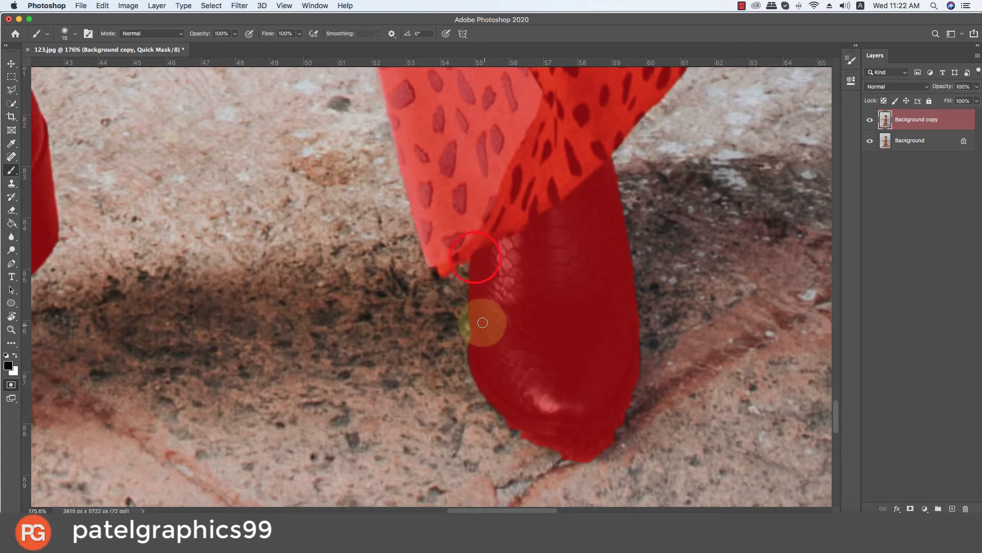
left_click(476, 318)
mouse_move(473, 359)
left_mouse_down()
mouse_move(497, 404)
mouse_move(536, 430)
left_mouse_up()
left_click(537, 429)
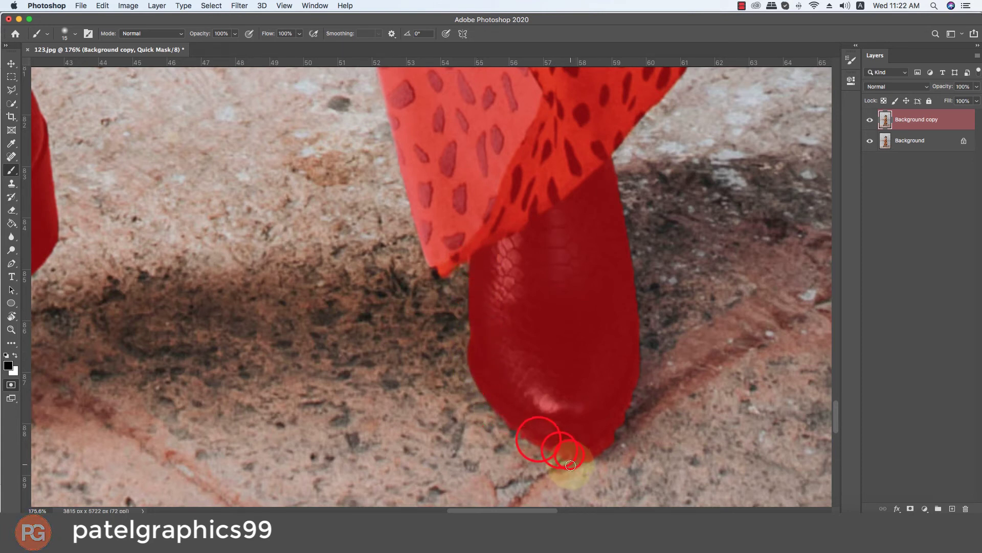
- Trim the mask with white under the shoe tip and along its right side
key("x")
left_click(560, 459)
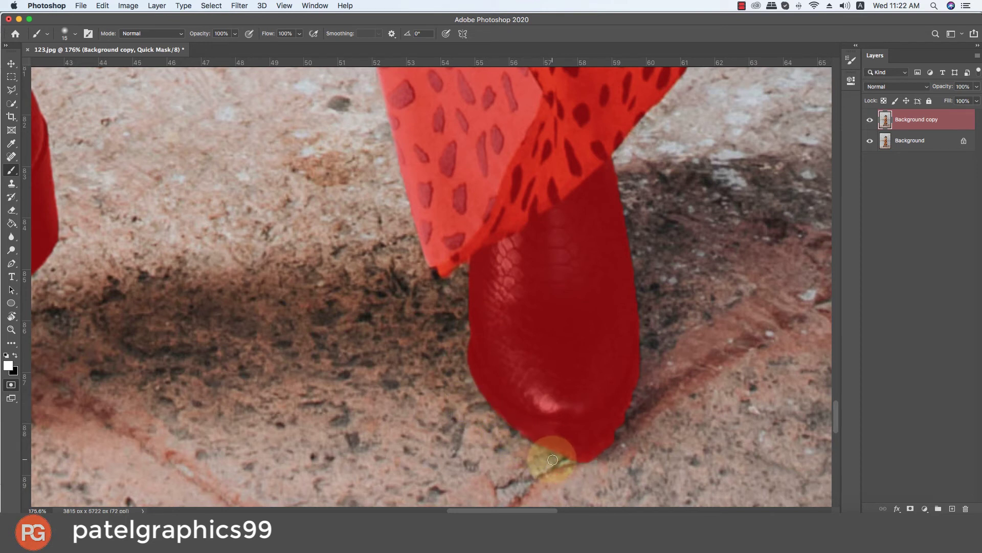
left_click(555, 461)
left_click(617, 448)
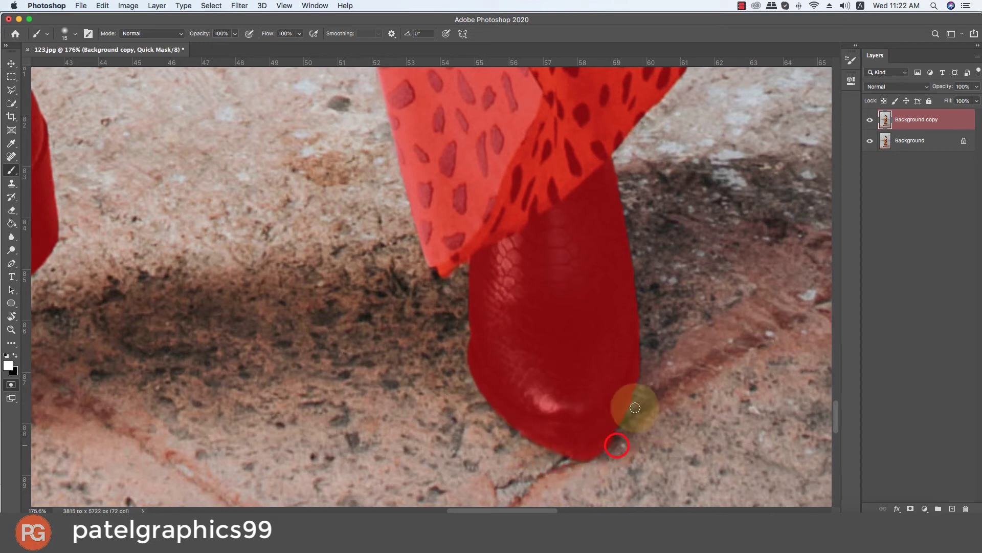
left_click(646, 344)
key("x")
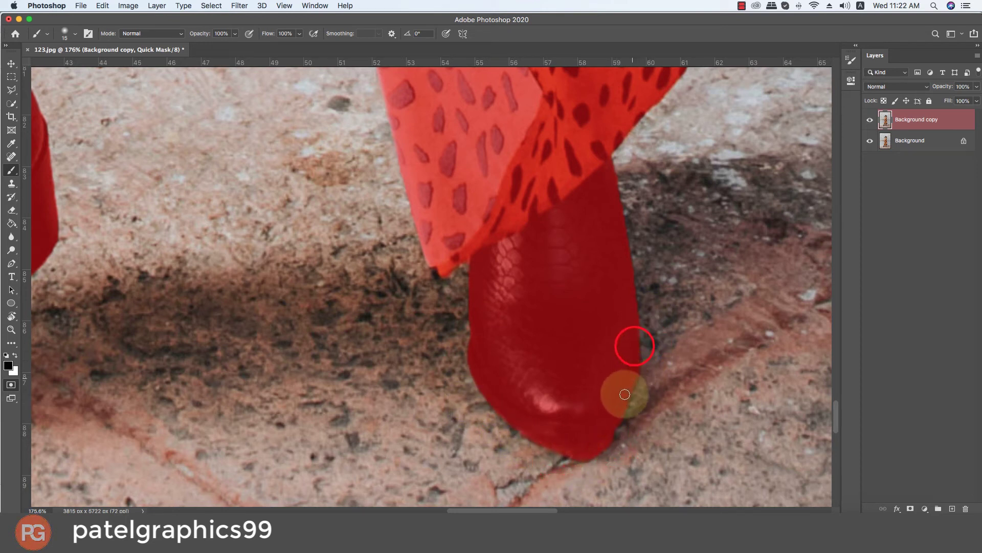
mouse_move(614, 242)
left_mouse_down()
mouse_move(579, 375)
mouse_move(472, 365)
mouse_move(528, 274)
mouse_move(577, 388)
mouse_move(561, 301)
mouse_move(566, 380)
left_mouse_up()
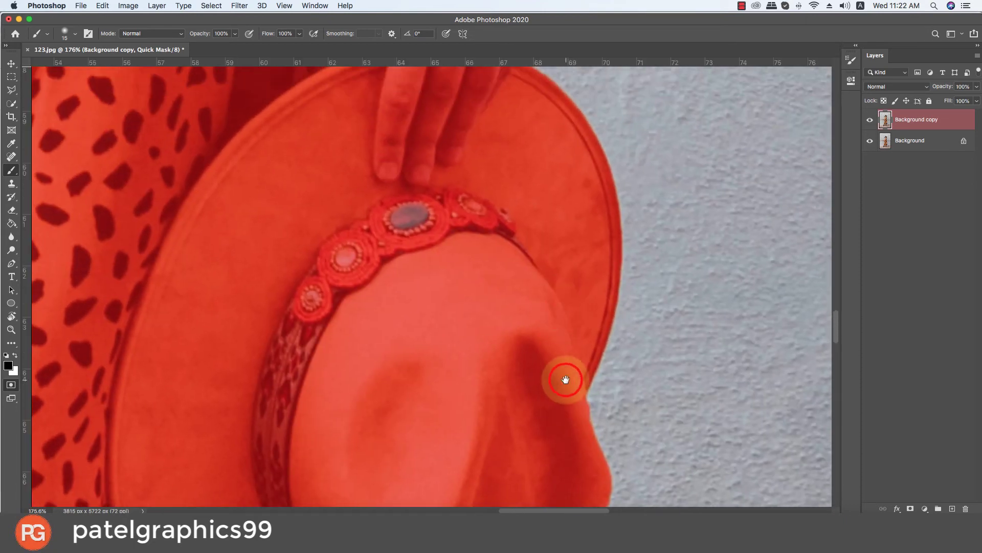
- At brush size 10, paint the quick mask down the hand and arm edge
left_click_drag(566, 246, 565, 377)
left_click_drag(518, 191, 522, 336)
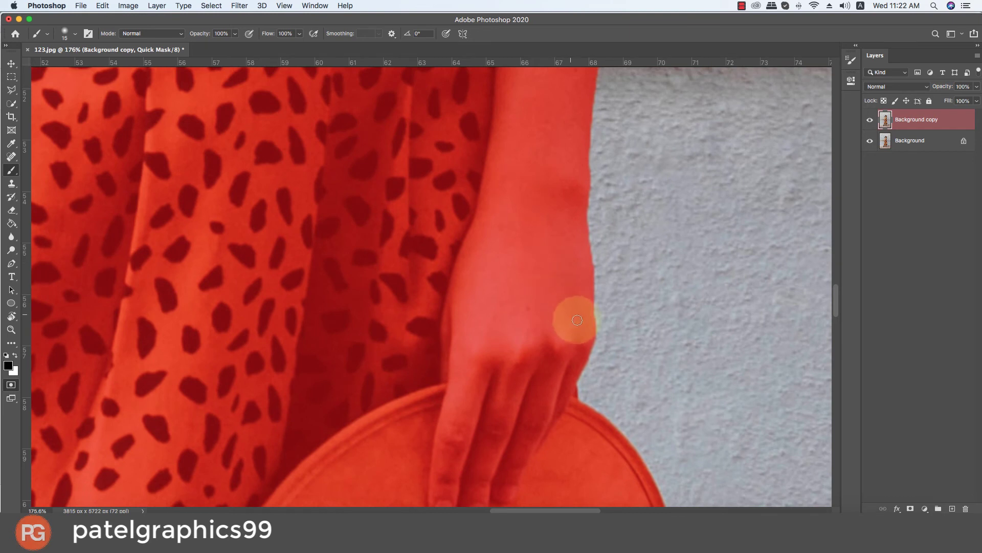
key("x")
key("ctrl+z")
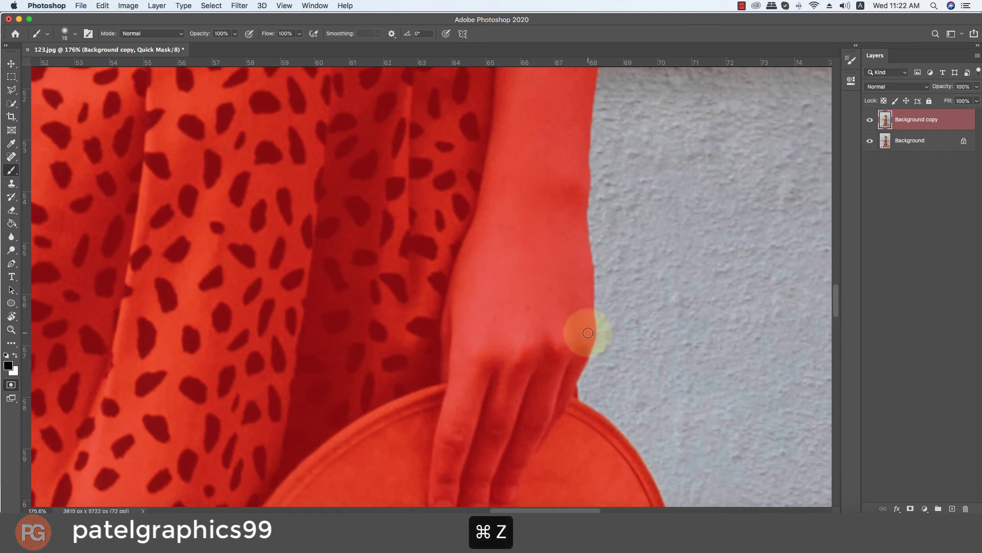
key("bracketleft")
left_click(583, 219)
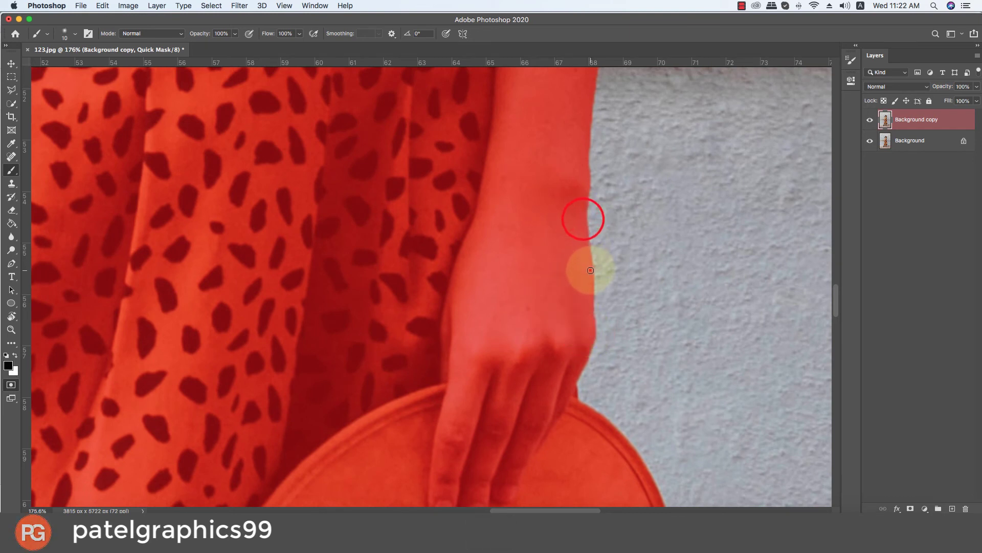
left_click(590, 270)
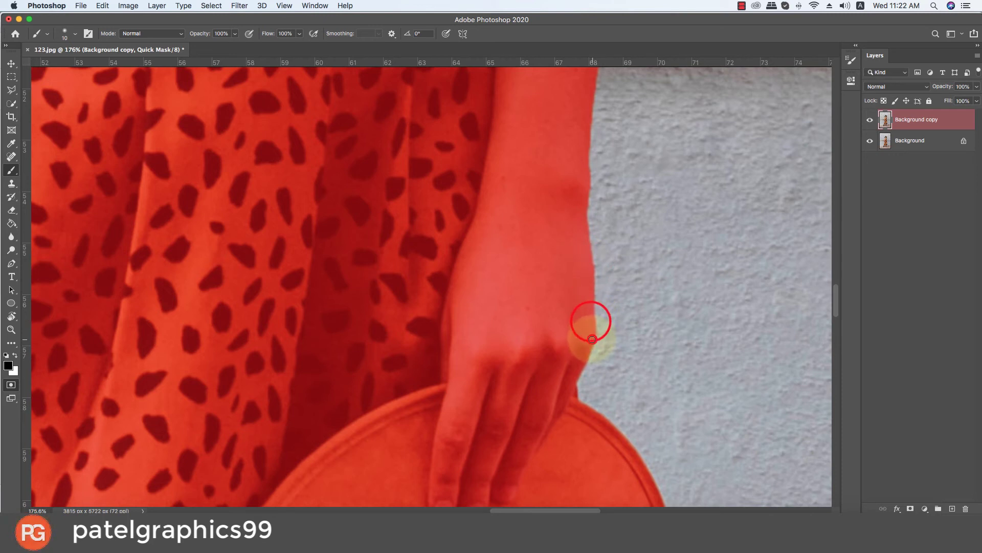
left_click(589, 334)
left_click(580, 358)
- Touch up the quick mask along the upper arm edge
left_click_drag(571, 391, 532, 412)
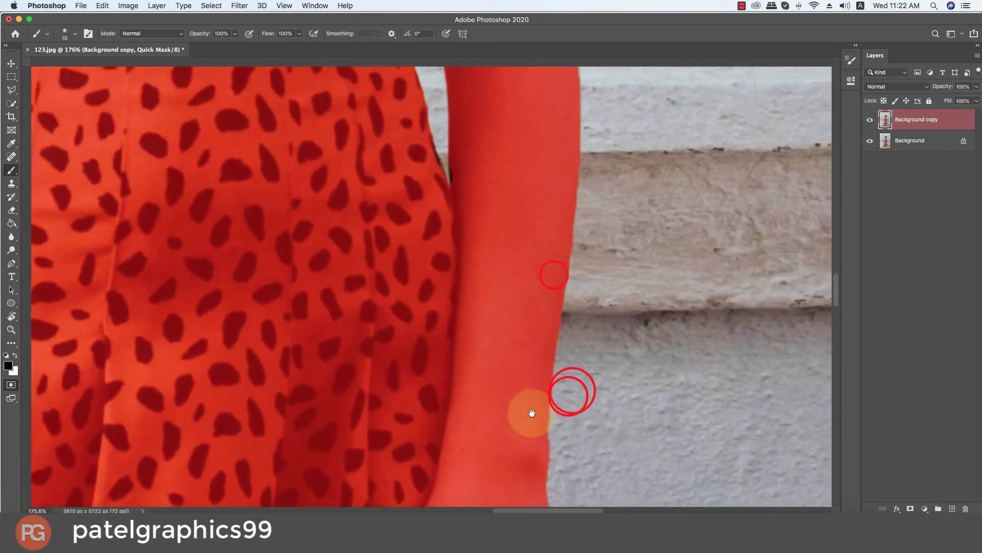
key("ctrl+r")
left_click(543, 447)
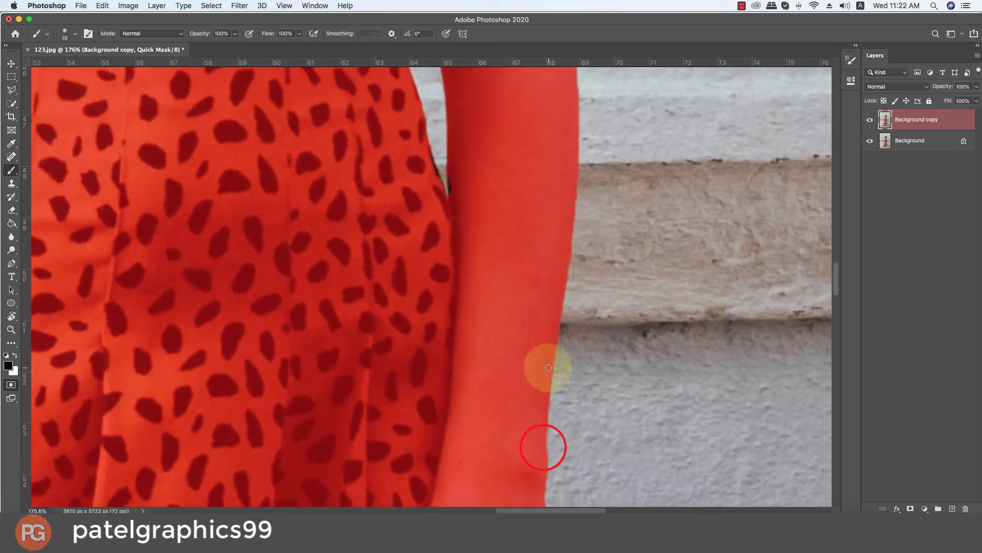
left_click(549, 368)
scroll(570, 223, "up", 5)
left_click(568, 219)
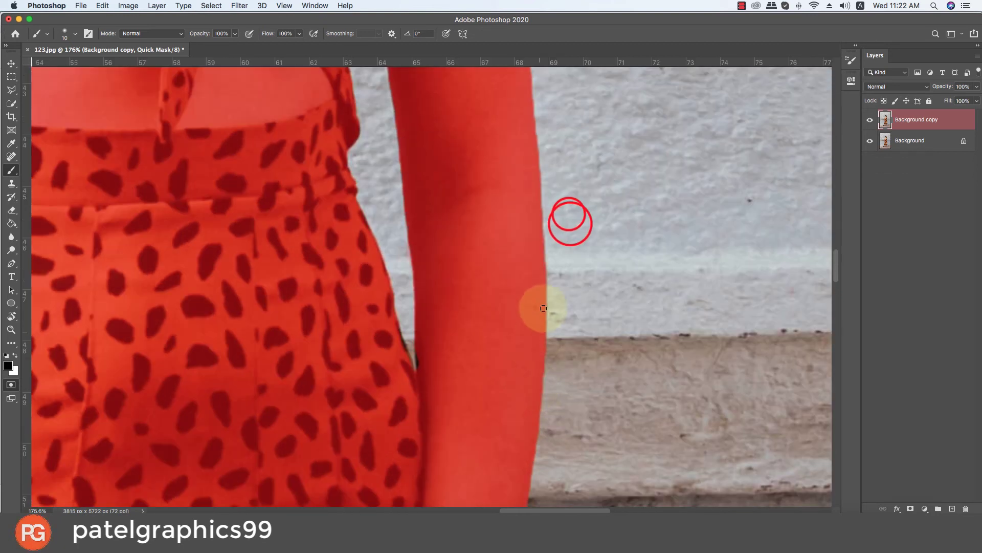
left_click(543, 301)
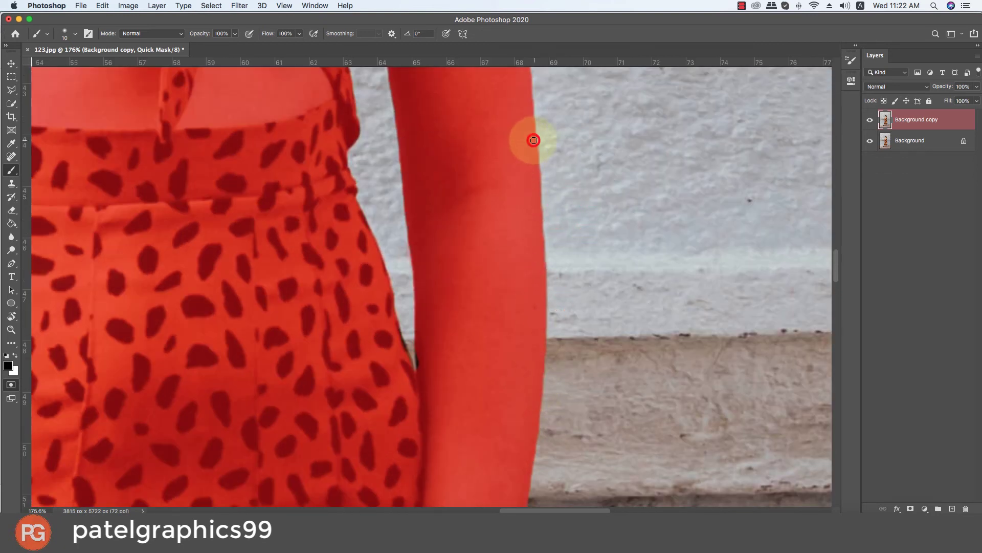
scroll(522, 318, "up", 5)
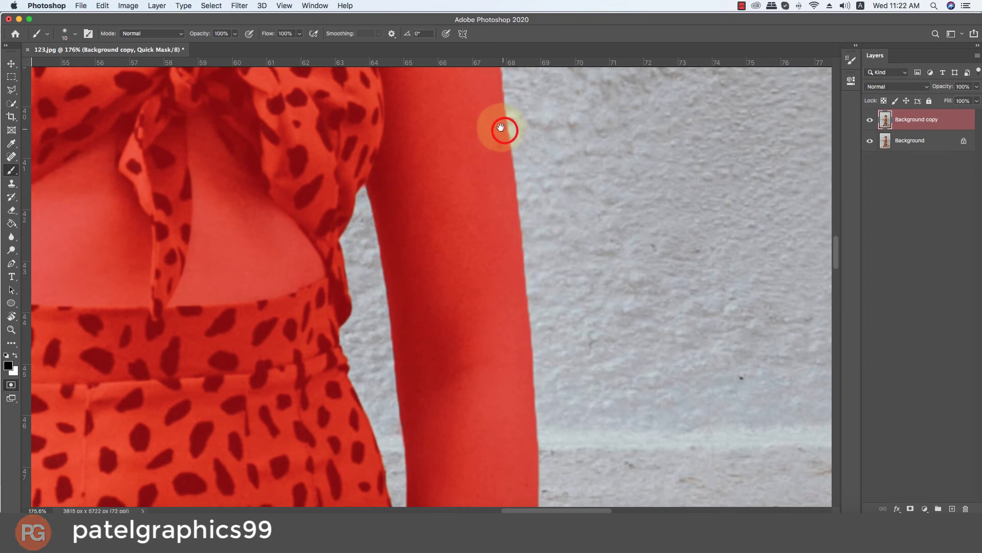
- Extend the mask over the strap top and along the shoulder edge down the arm
left_click_drag(501, 128, 506, 284)
left_click_drag(509, 241, 460, 191)
mouse_move(436, 361)
left_mouse_down()
mouse_move(412, 362)
mouse_move(410, 266)
left_mouse_up()
left_click_drag(394, 406, 397, 421)
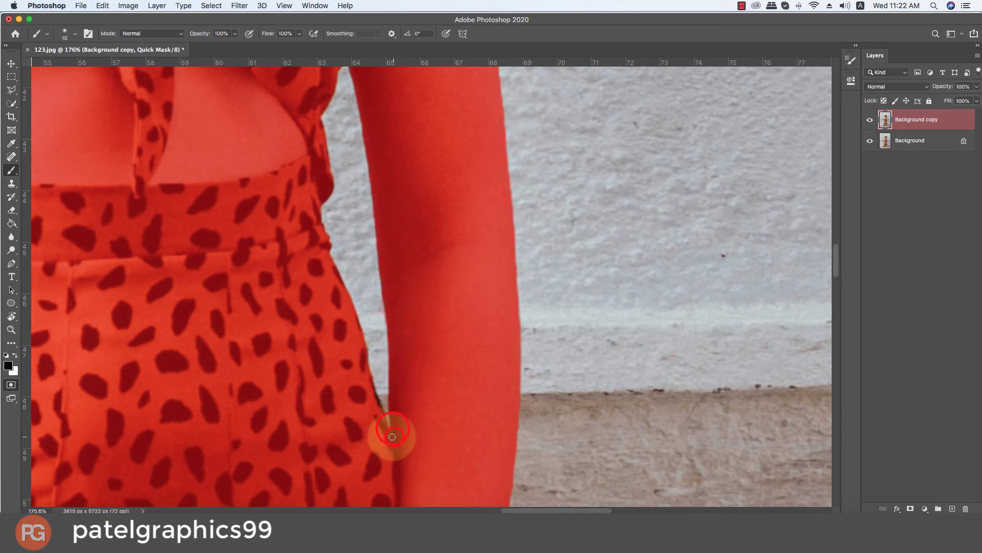
left_click_drag(351, 328, 347, 429)
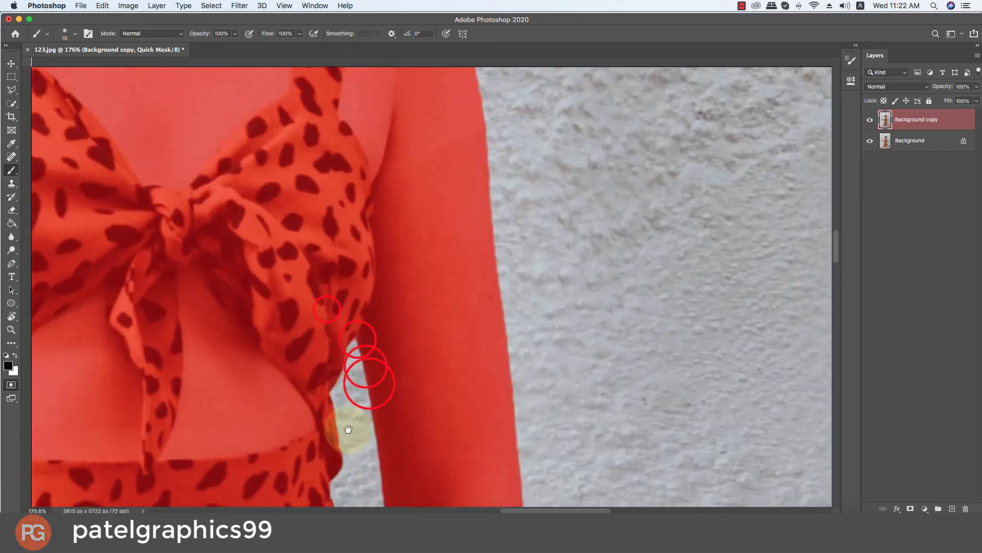
mouse_move(358, 230)
left_mouse_down()
mouse_move(388, 355)
mouse_move(441, 189)
left_mouse_up()
left_click(357, 87)
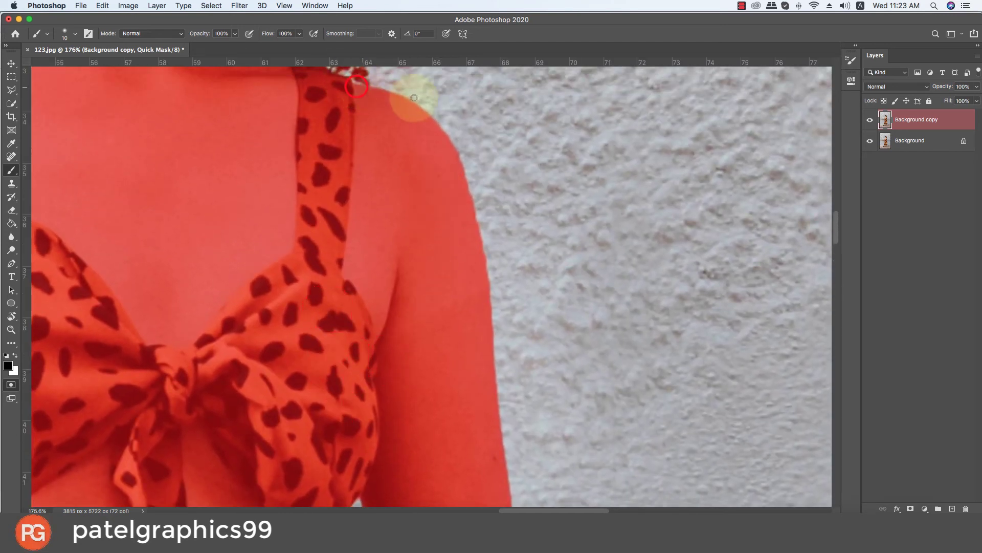
left_click(436, 127)
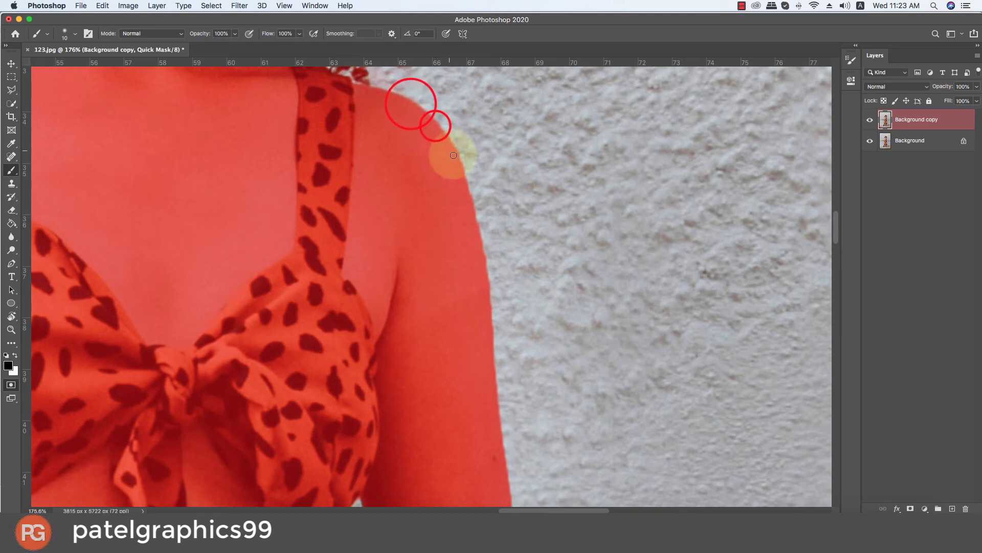
left_click(456, 159)
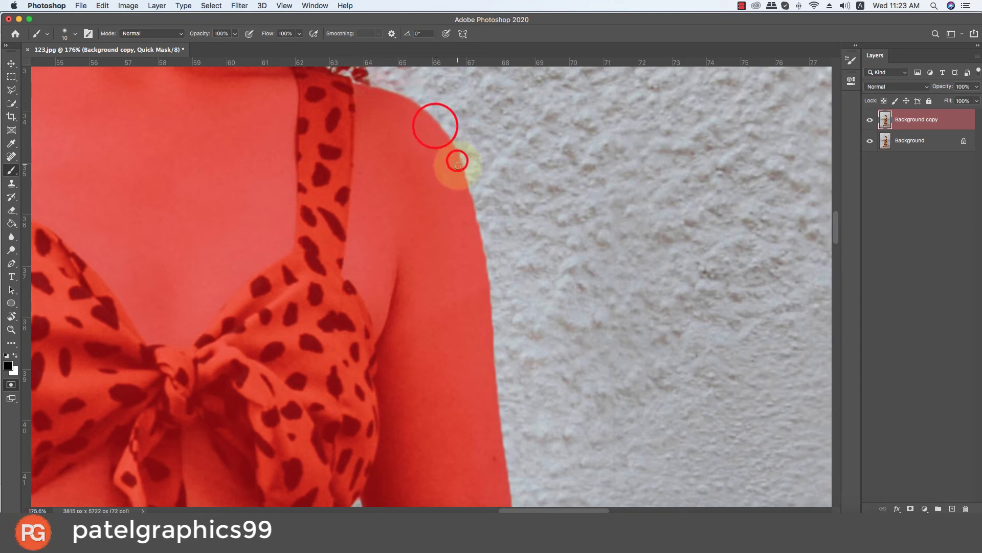
left_click(486, 283)
- Paint along the lower arm edge, then fit the whole image in the window
left_click_drag(489, 348, 467, 202)
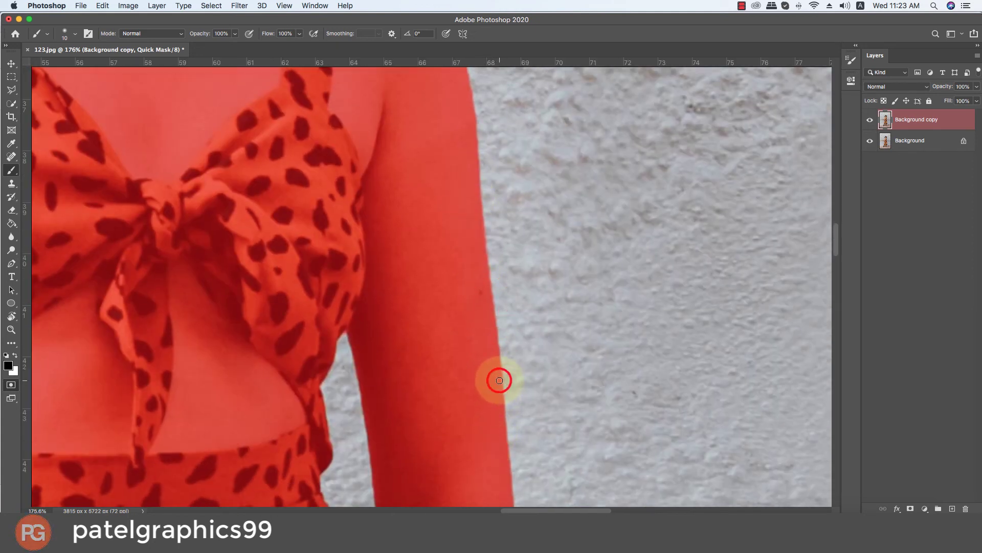
left_click_drag(505, 446, 475, 297)
mouse_move(485, 359)
left_mouse_down()
mouse_move(488, 474)
mouse_move(452, 401)
left_mouse_up()
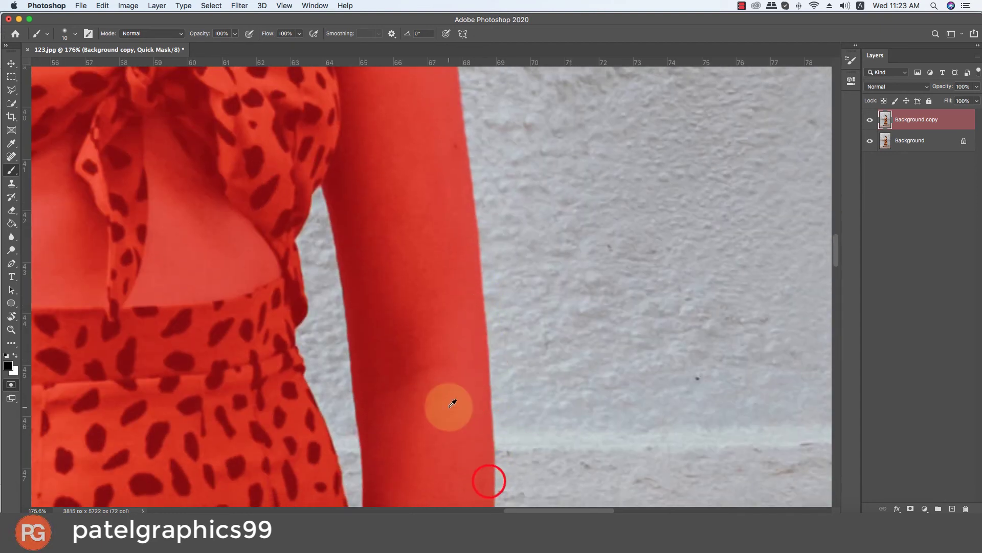
key("super+0")
scroll(427, 263, "up", 5)
- Turn the quick mask into a layer mask on Background copy and hide Background
key("super+0")
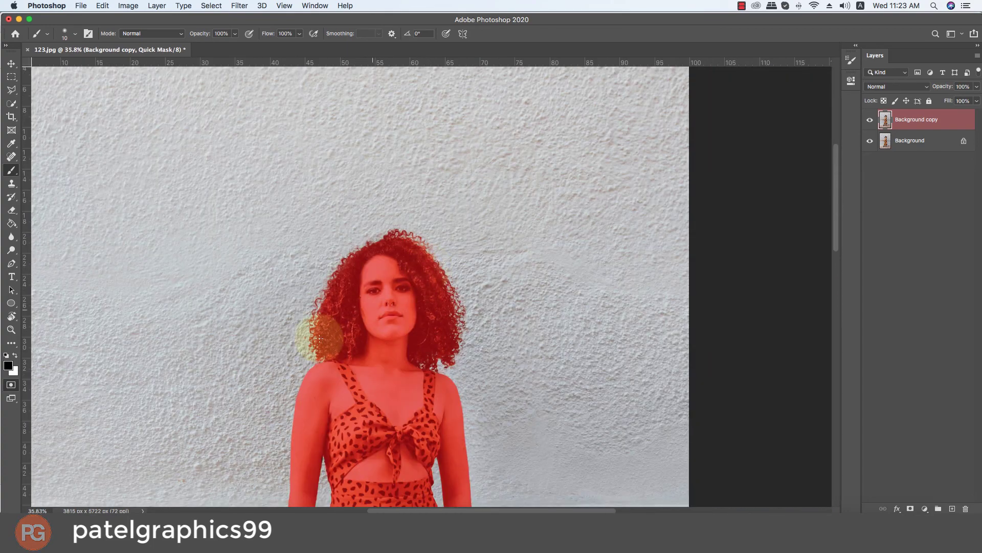
scroll(234, 416, "up", 2)
scroll(240, 419, "up", 2)
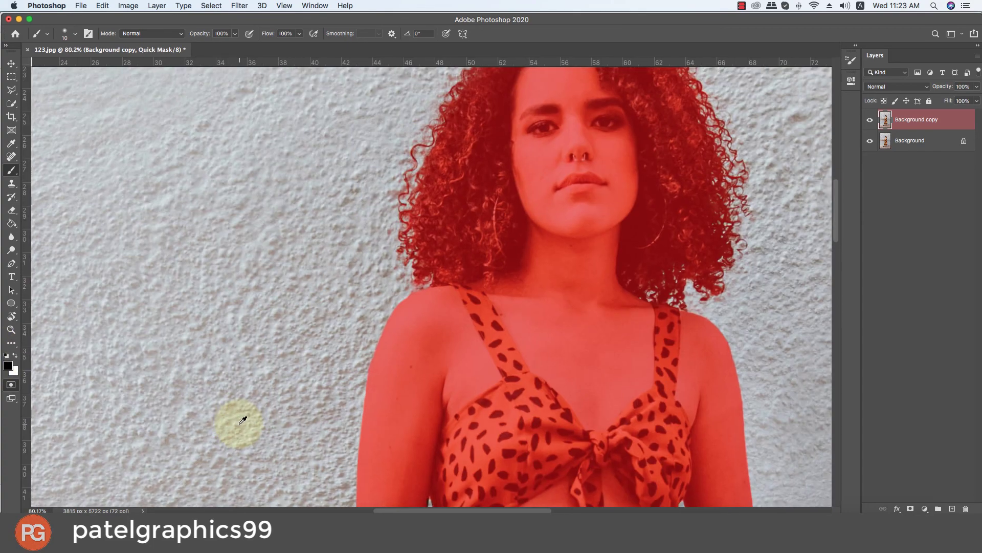
scroll(240, 418, "down", 2)
scroll(231, 412, "down", 2)
left_click(8, 386)
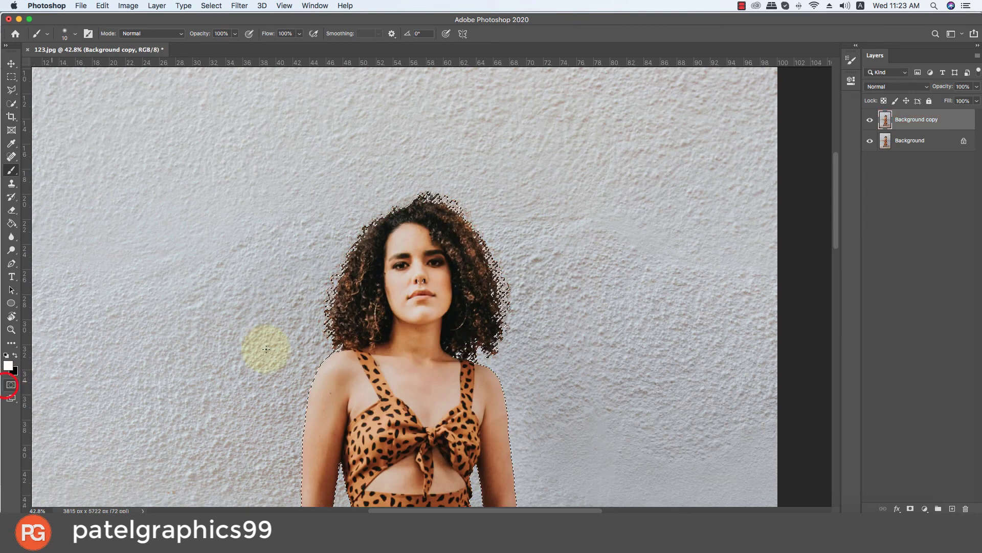
key("super+0")
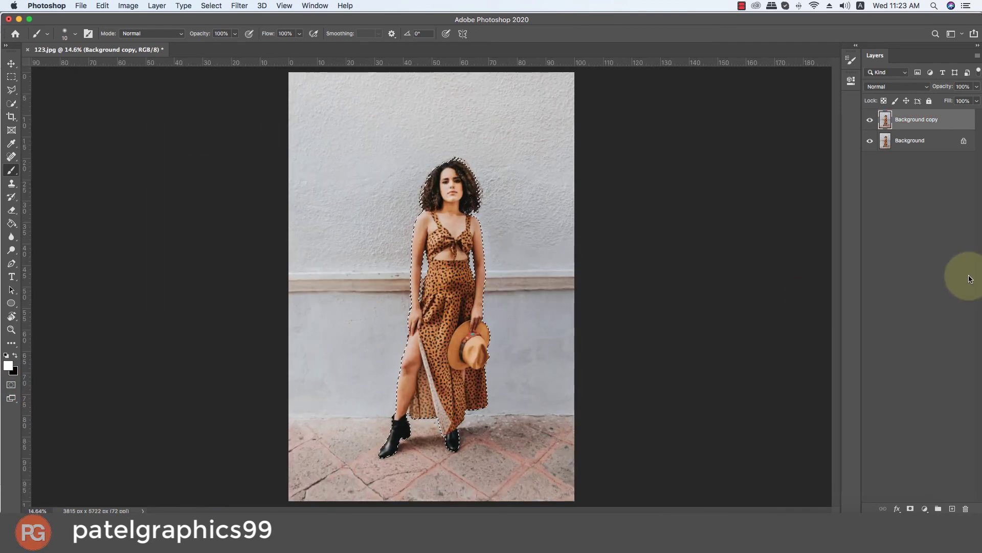
left_click(911, 509)
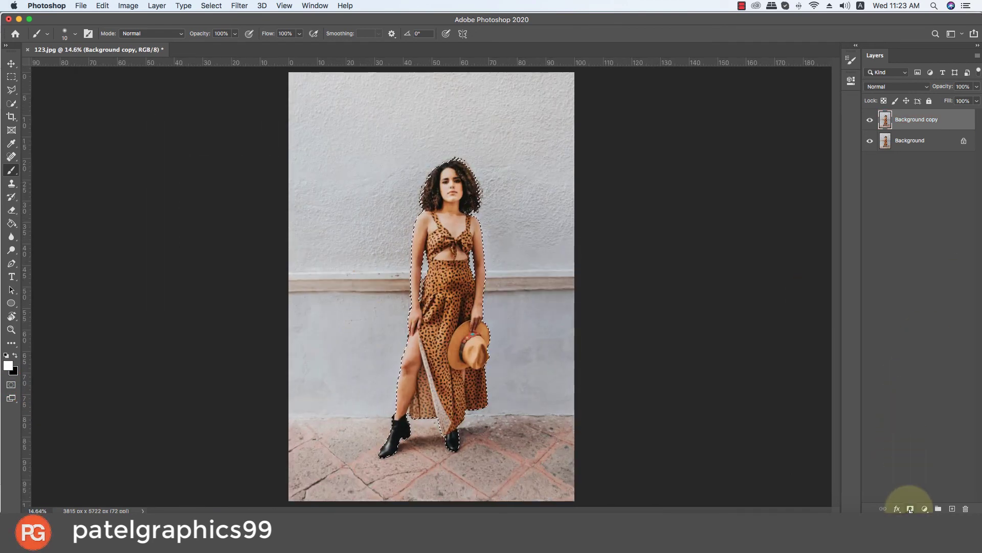
left_click(870, 140)
- Zoom in and out to inspect the cut-out's edges on transparency
scroll(450, 262, "up", 1)
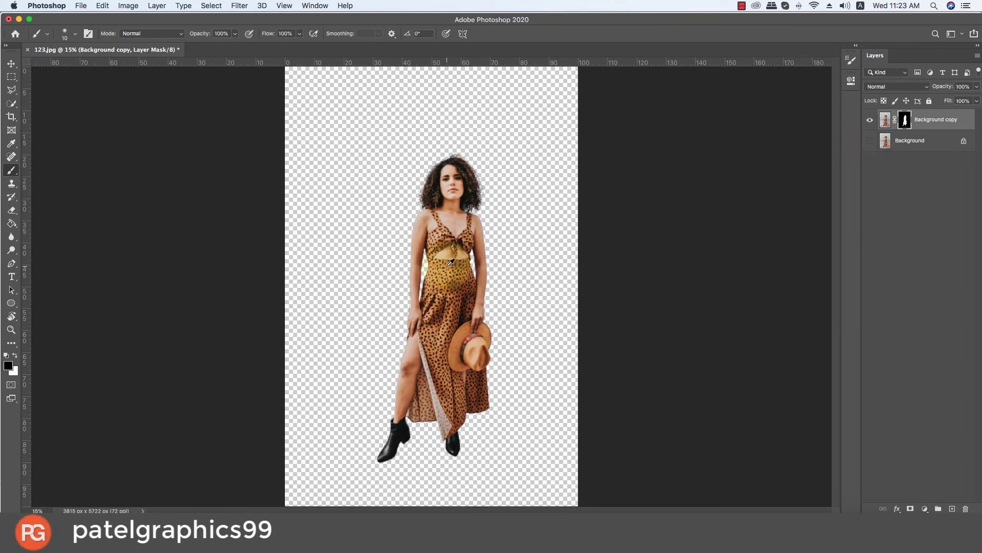
scroll(509, 164, "up", 1)
scroll(452, 132, "up", 2)
scroll(452, 131, "up", 3)
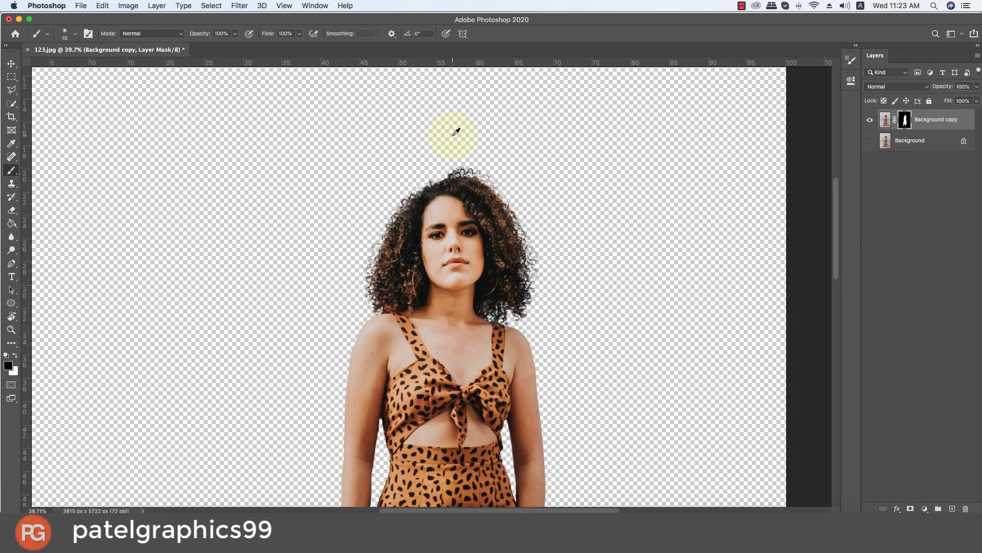
scroll(456, 132, "up", 2)
scroll(456, 184, "up", 1)
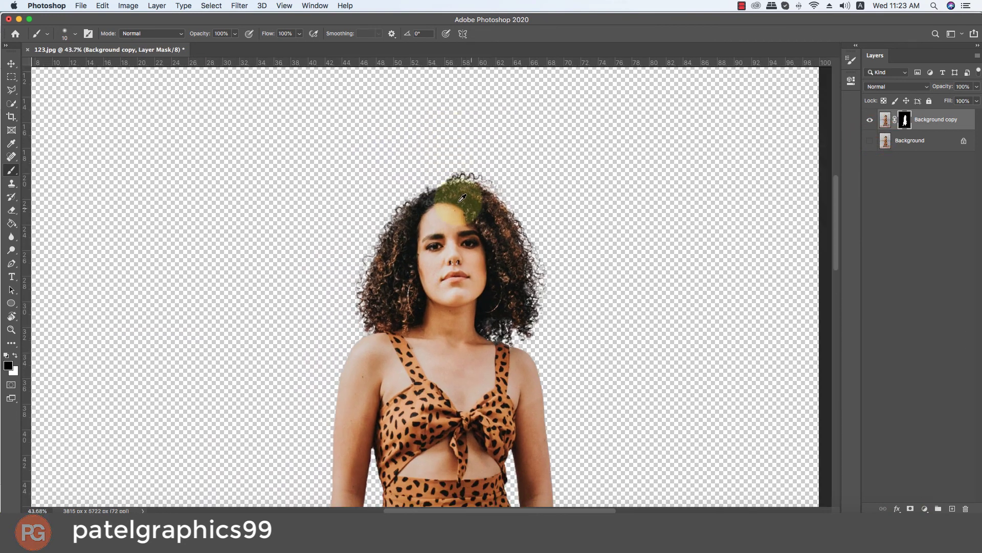
scroll(454, 201, "up", 3)
scroll(454, 201, "up", 2)
scroll(462, 198, "down", 3)
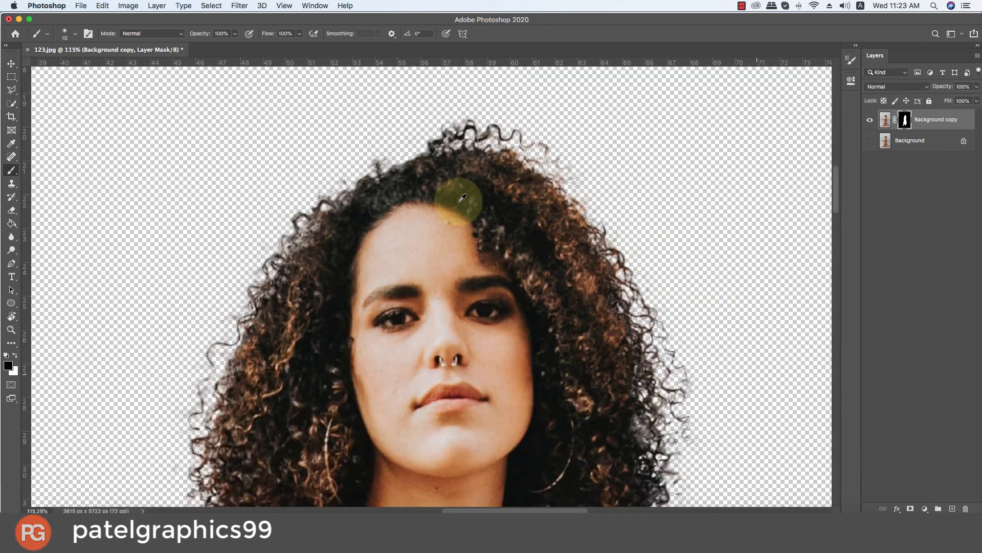
scroll(462, 198, "down", 2)
scroll(462, 198, "down", 2)
scroll(461, 198, "down", 1)
scroll(462, 198, "down", 2)
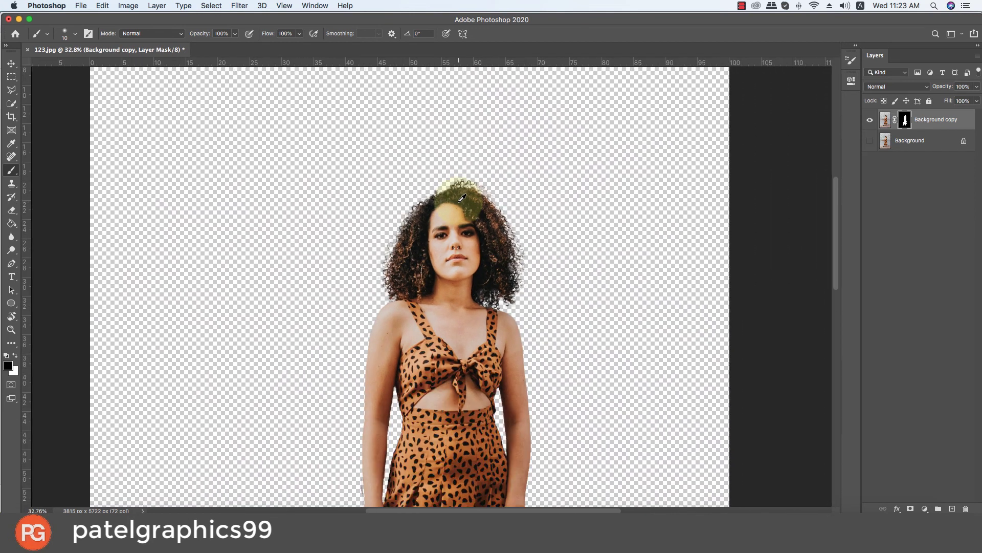
scroll(462, 198, "down", 2)
scroll(462, 198, "down", 1)
scroll(462, 197, "down", 1)
scroll(462, 198, "up", 1)
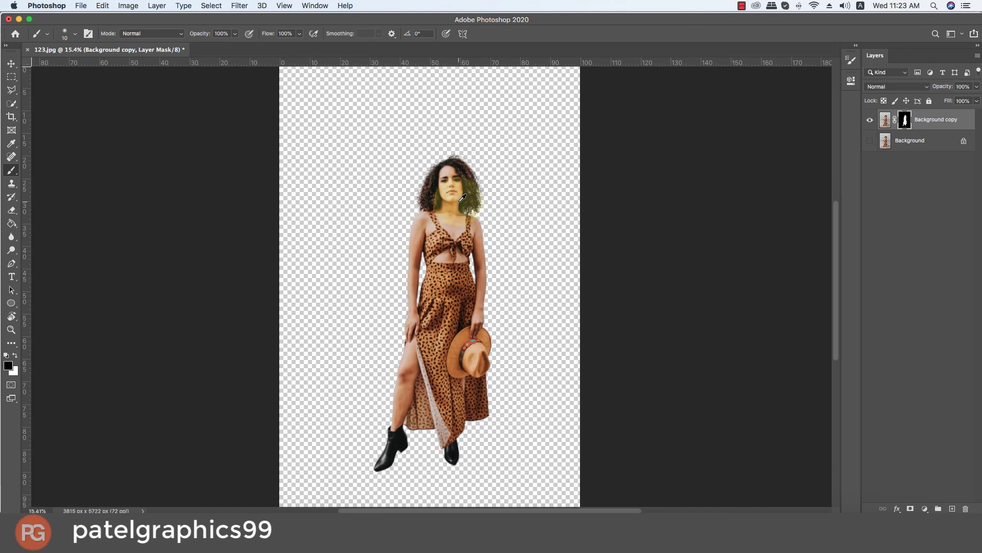
- Toggle the Background layer to compare the cut-out, leaving it hidden
left_click(867, 141)
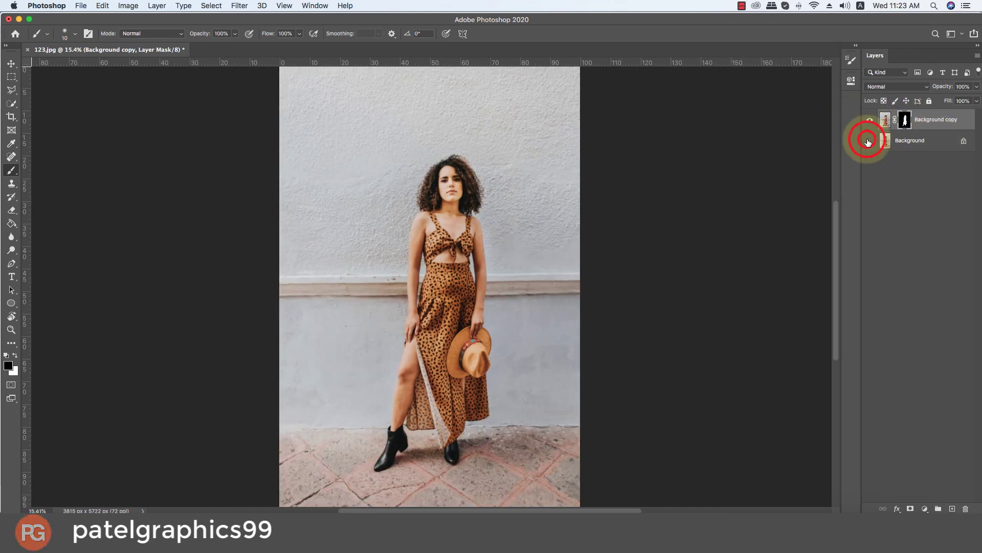
left_click(867, 141)
left_click(868, 141)
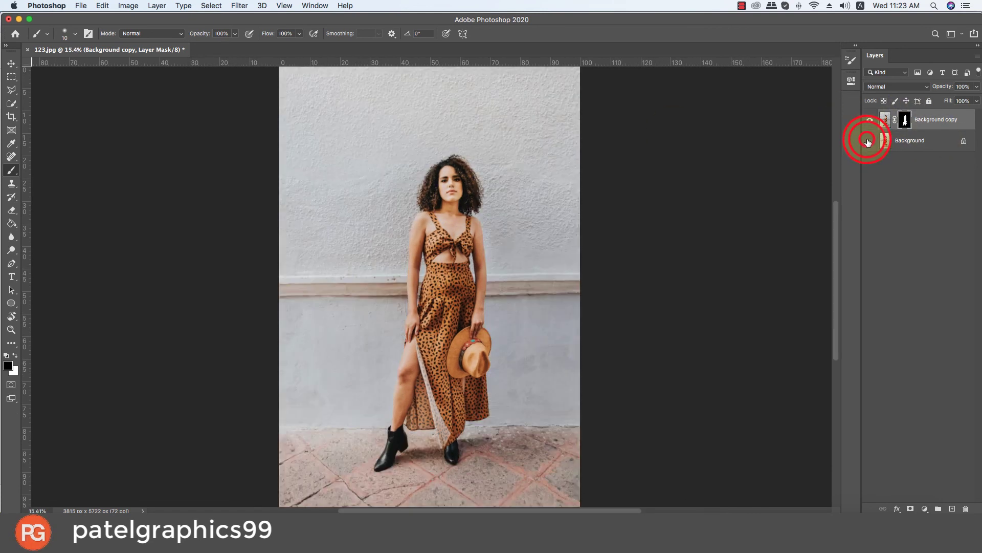
left_click(868, 142)
left_click(867, 141)
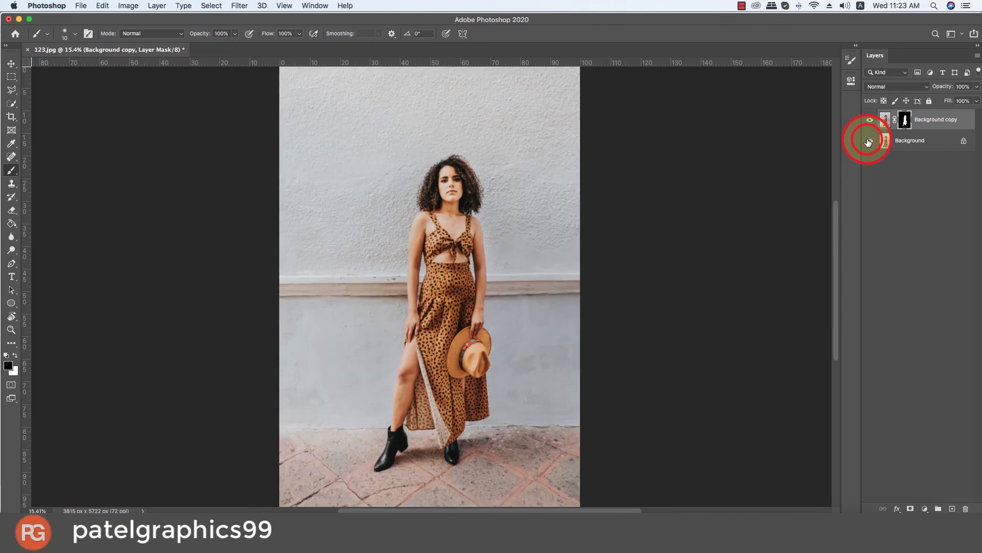
left_click(868, 141)
scroll(433, 183, "down", 1)
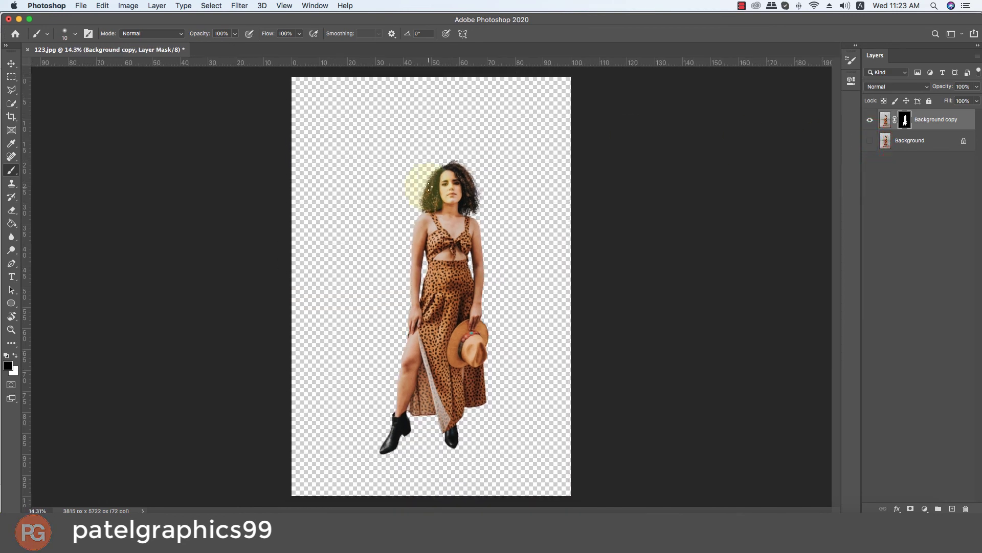
key("super+s")
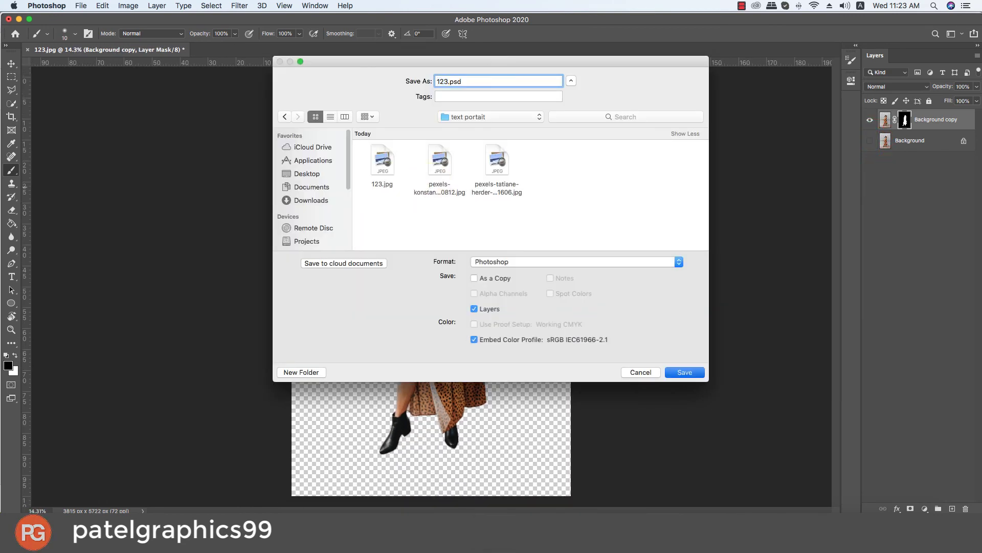
- Save the cut-out as layered Photoshop file 123.psd
key("Return")
key("Return")
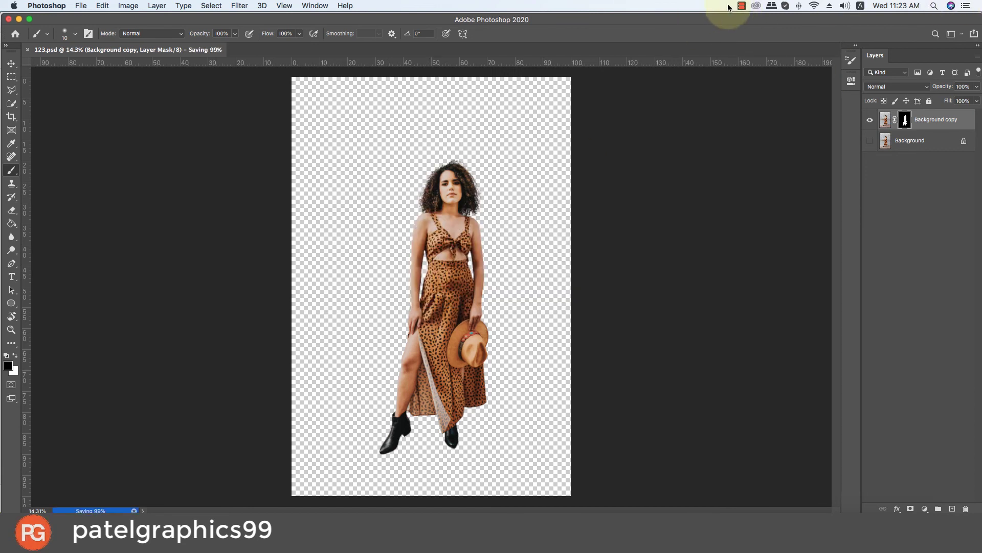
left_click(739, 6)
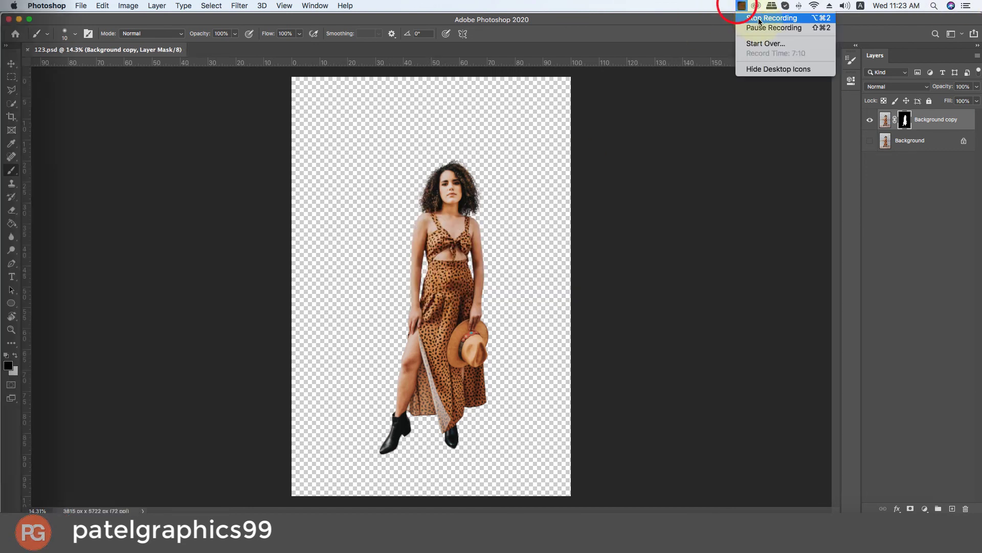